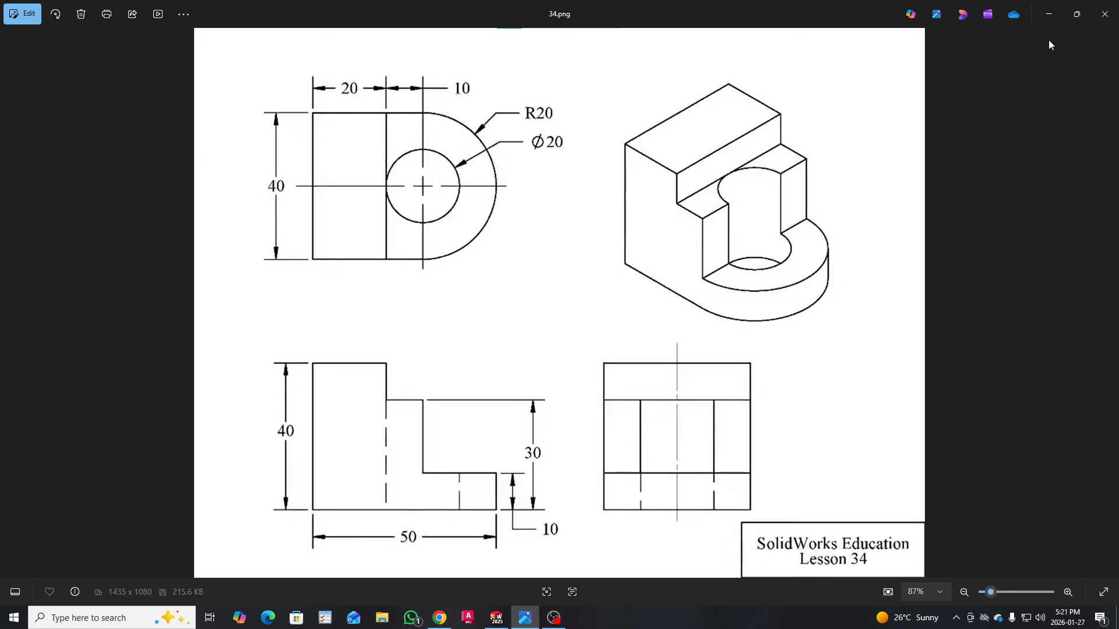
Step: Switch from the reference drawing to SOLIDWORKS and start a sketch on the Top Plane
click(1048, 15)
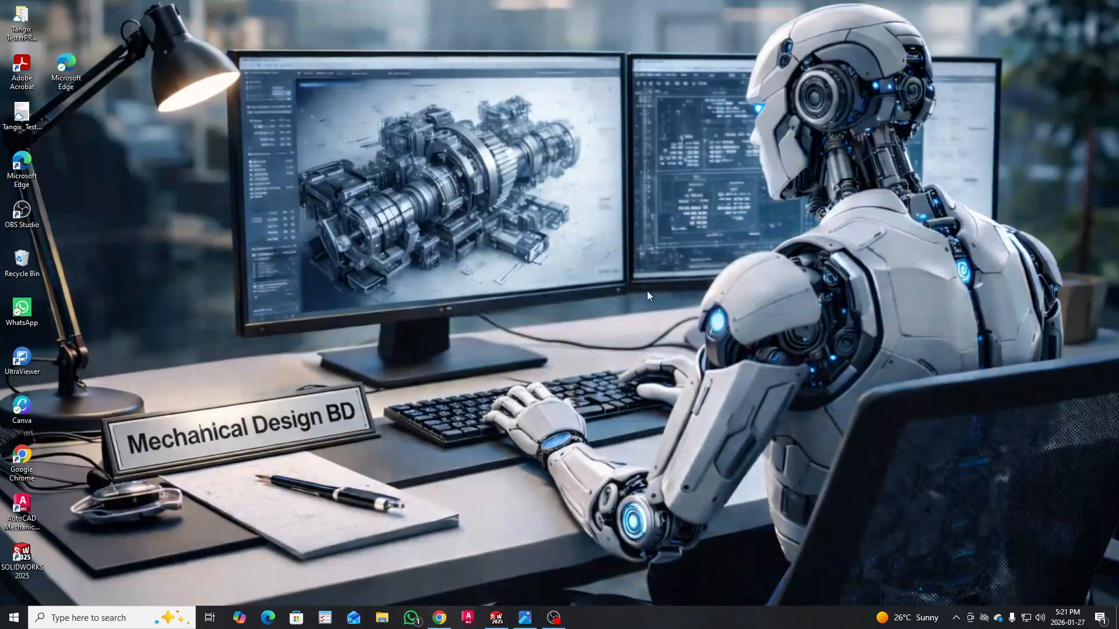
click(496, 617)
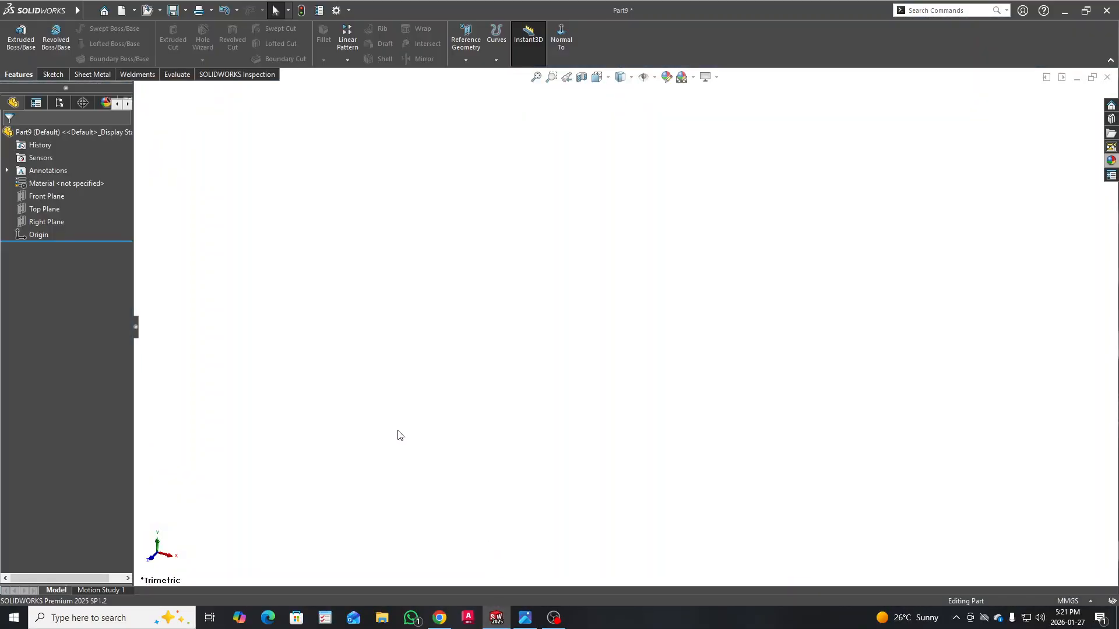
click(52, 211)
click(66, 196)
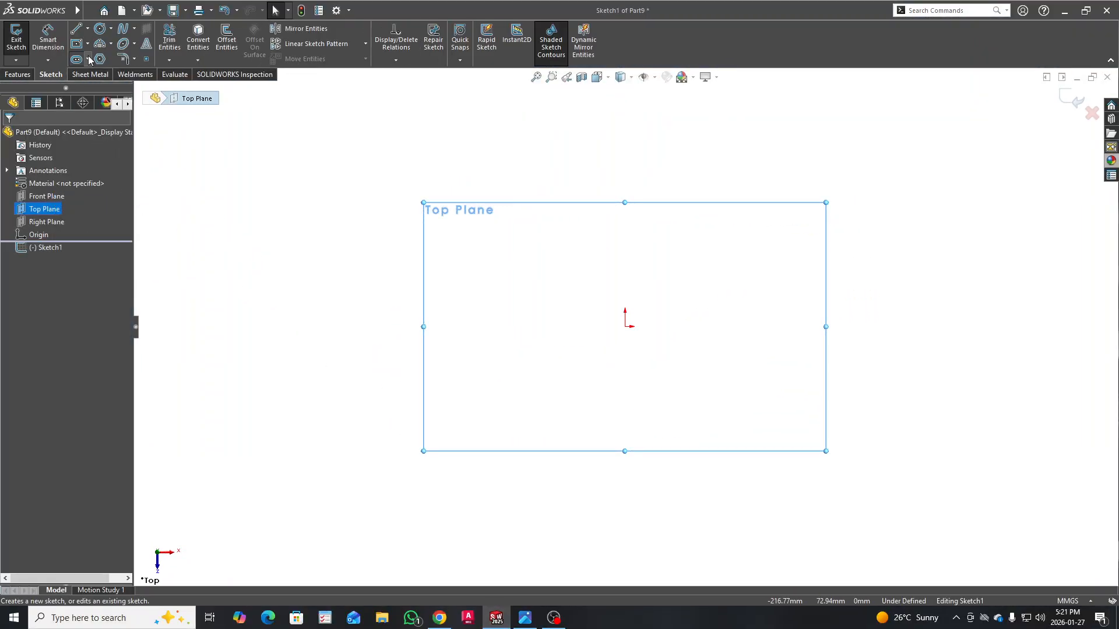
Step: Sketch a center rectangle about 131 by 83 mm centred on the origin
click(88, 44)
click(111, 71)
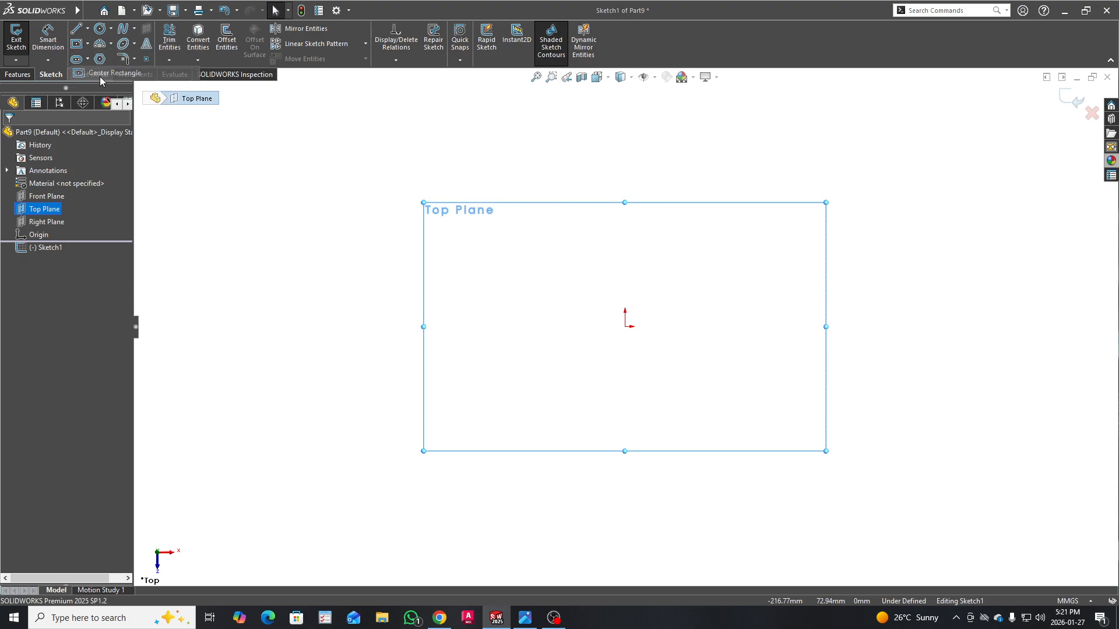
click(625, 327)
click(773, 420)
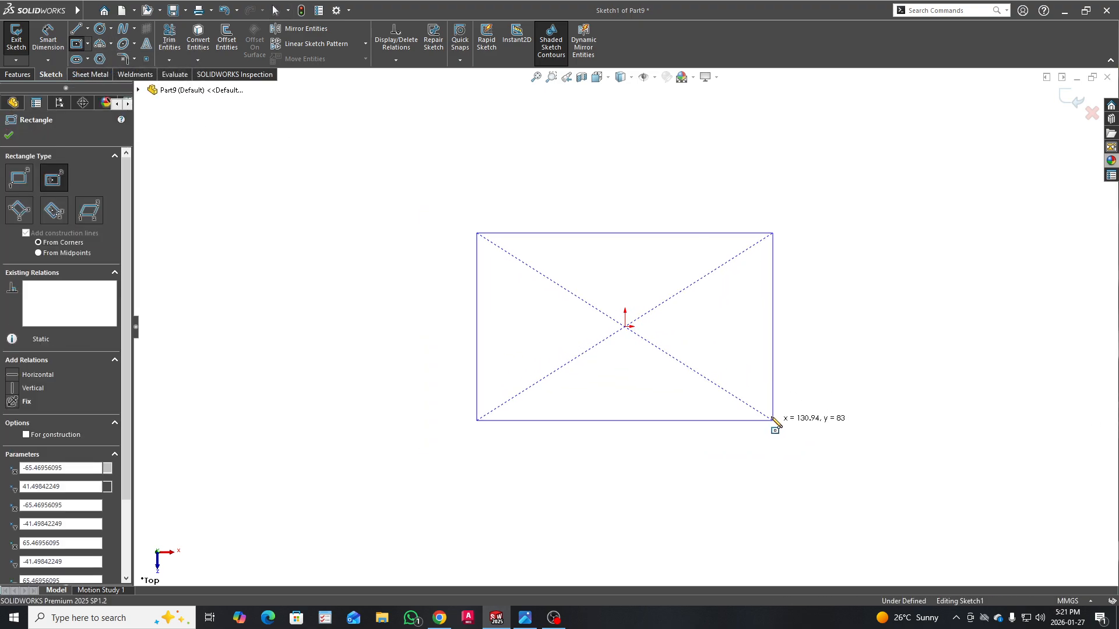
Step: Dimension the rectangle 30 mm wide and 40 mm high
right_drag(827, 352, 818, 300)
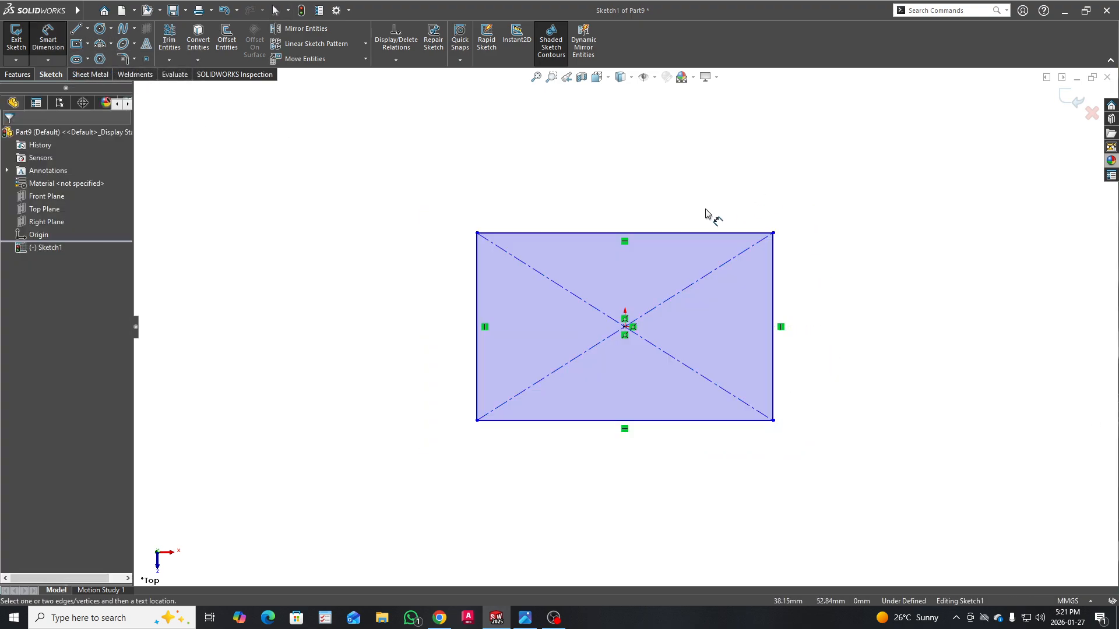
click(670, 233)
click(637, 184)
text(30)
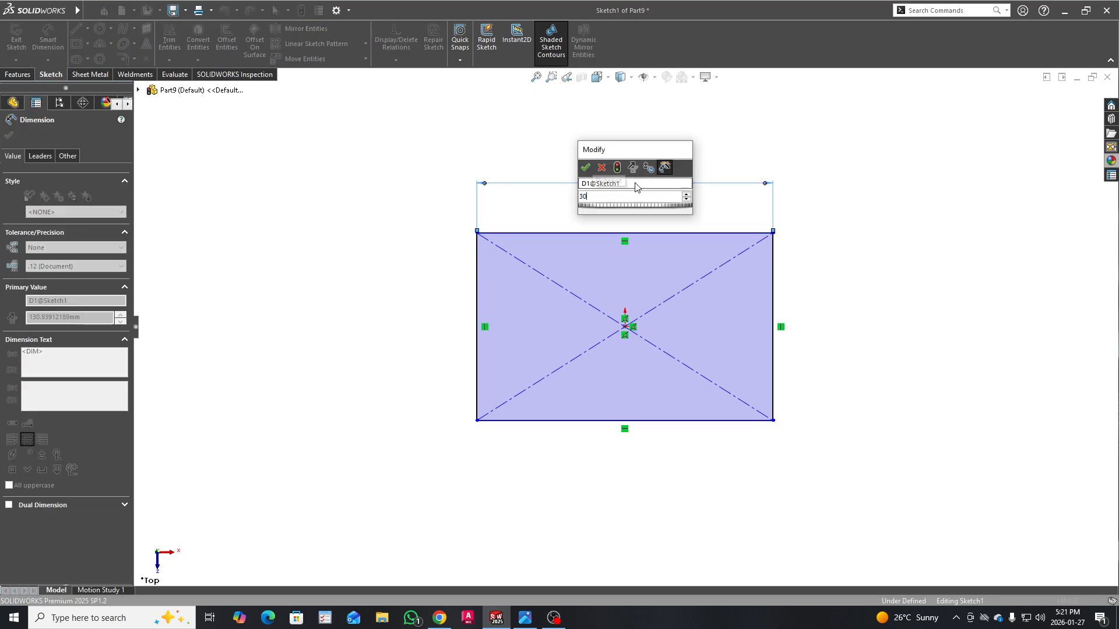
key(Return)
click(467, 279)
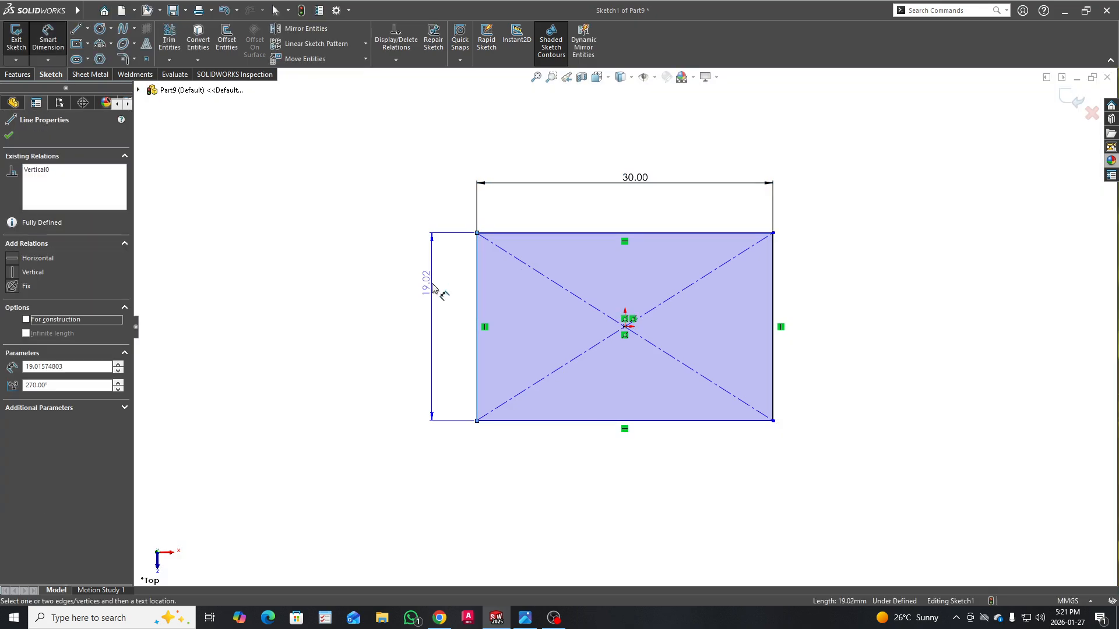
click(432, 288)
key(Return)
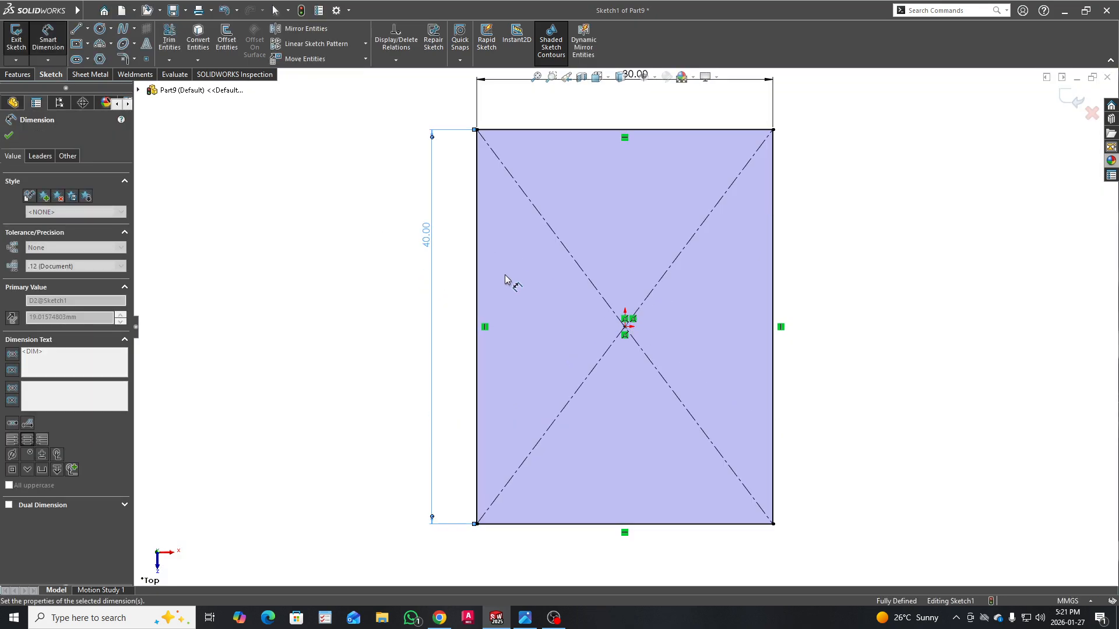
Step: Draw two concentric circles on the midpoint of the rectangle's right edge: one about 7.6 mm in radius, one reaching the upper-right corner at 20 mm radius
scroll(666, 302, down, 1)
scroll(673, 306, up, 3)
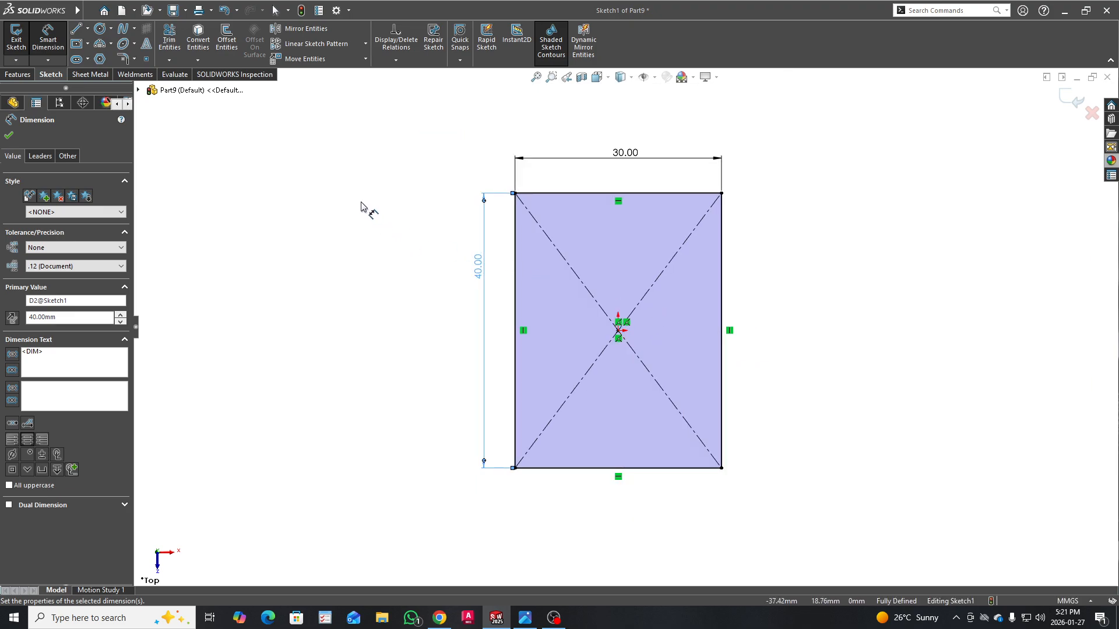
right_drag(338, 195, 390, 189)
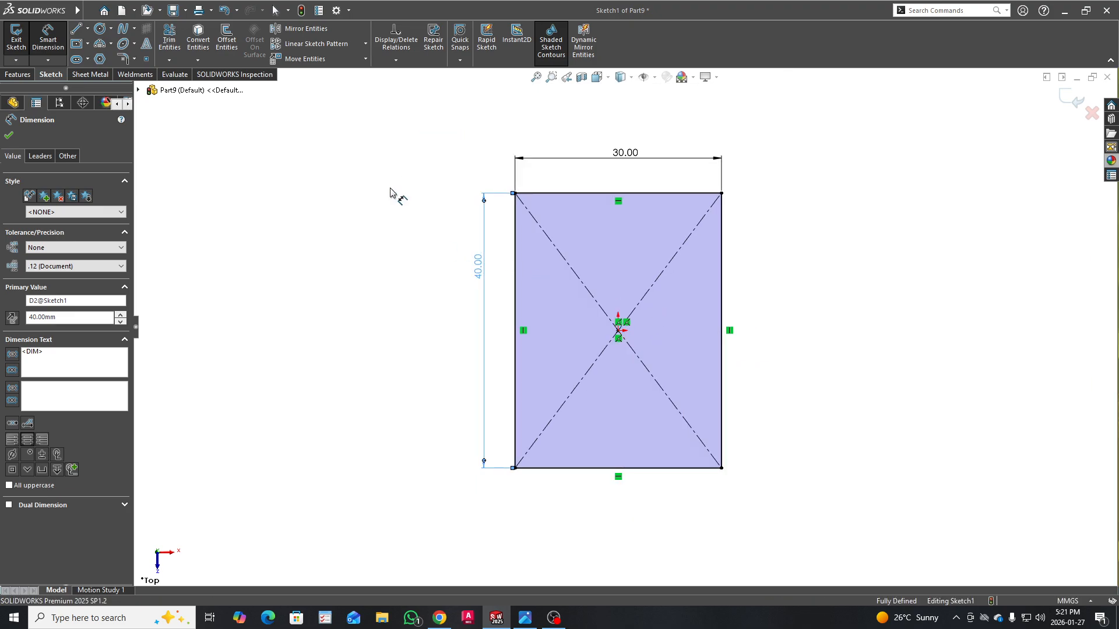
click(721, 331)
click(733, 280)
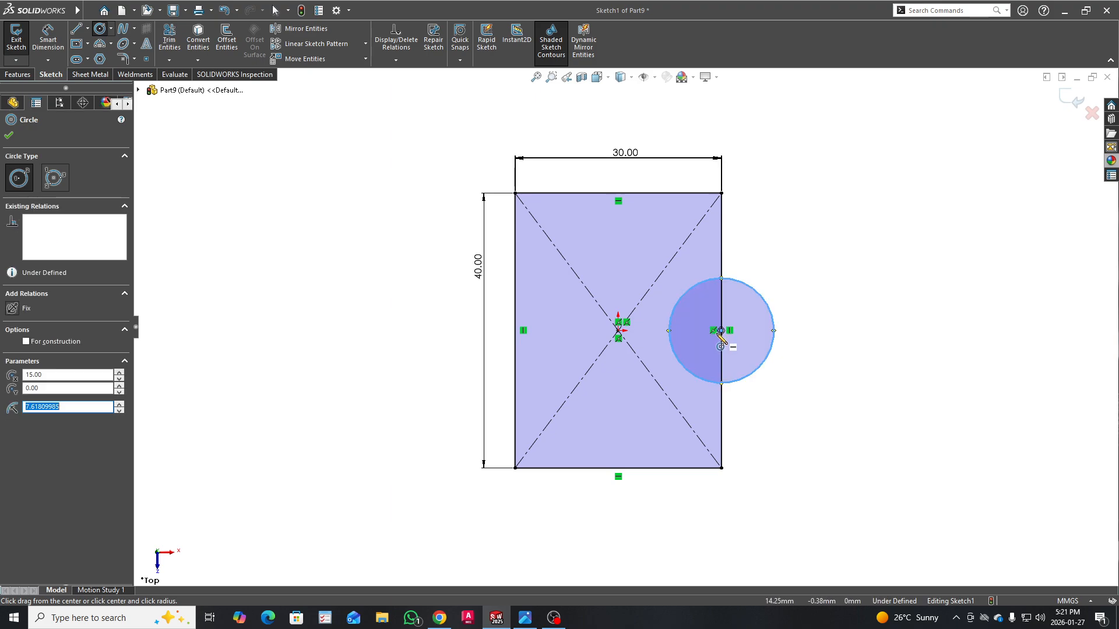
click(722, 331)
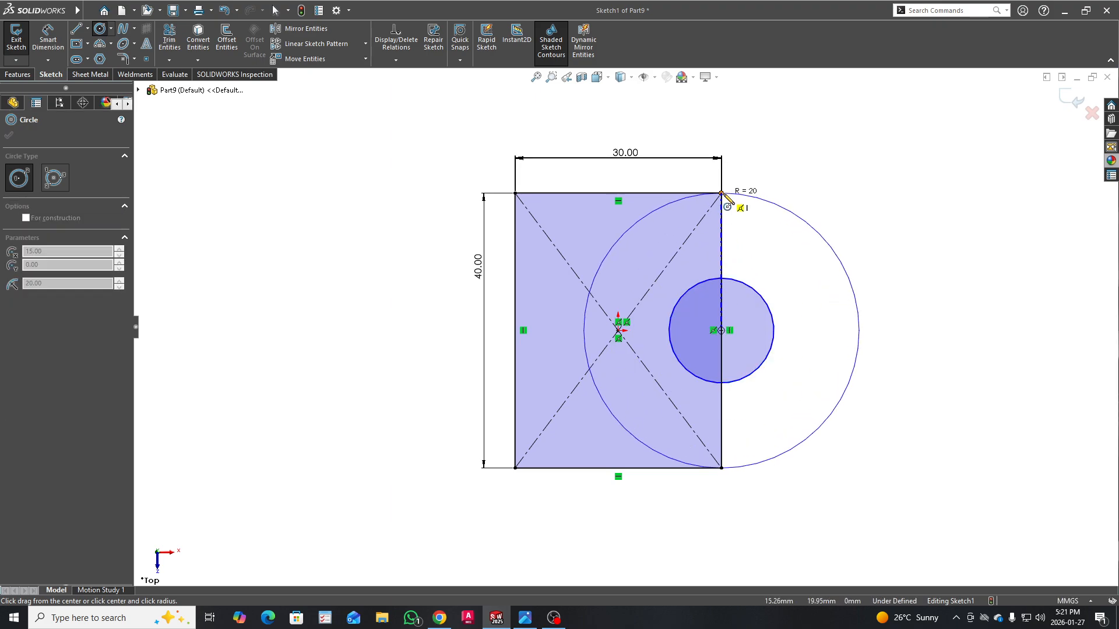
click(721, 193)
key(Escape)
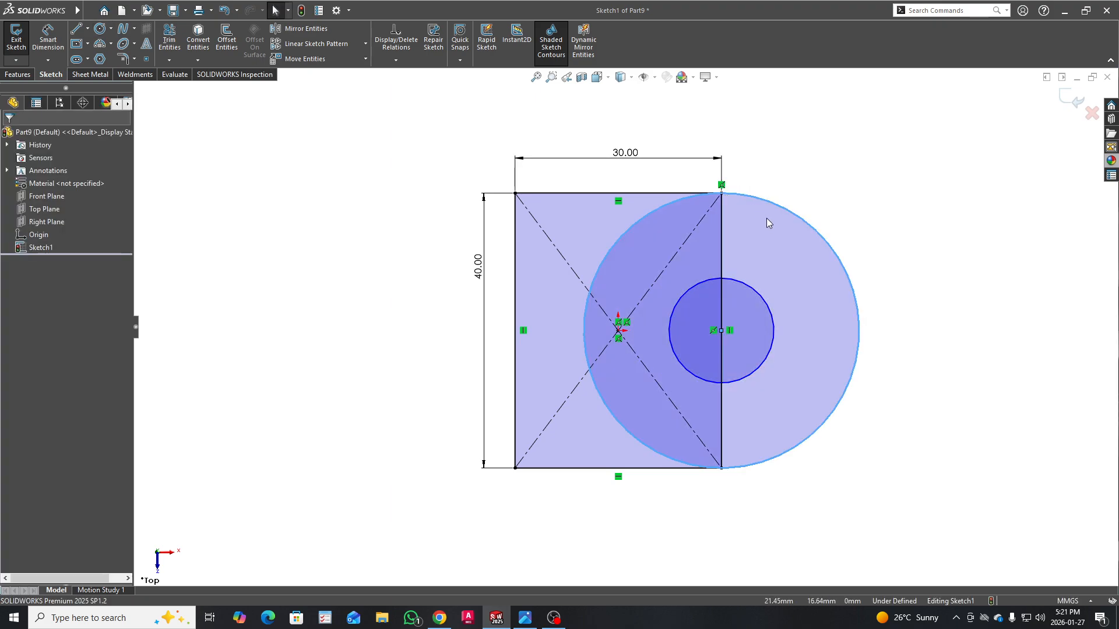
Step: Dimension the inner circle's diameter to 20 mm
right_drag(920, 301, 916, 251)
click(751, 292)
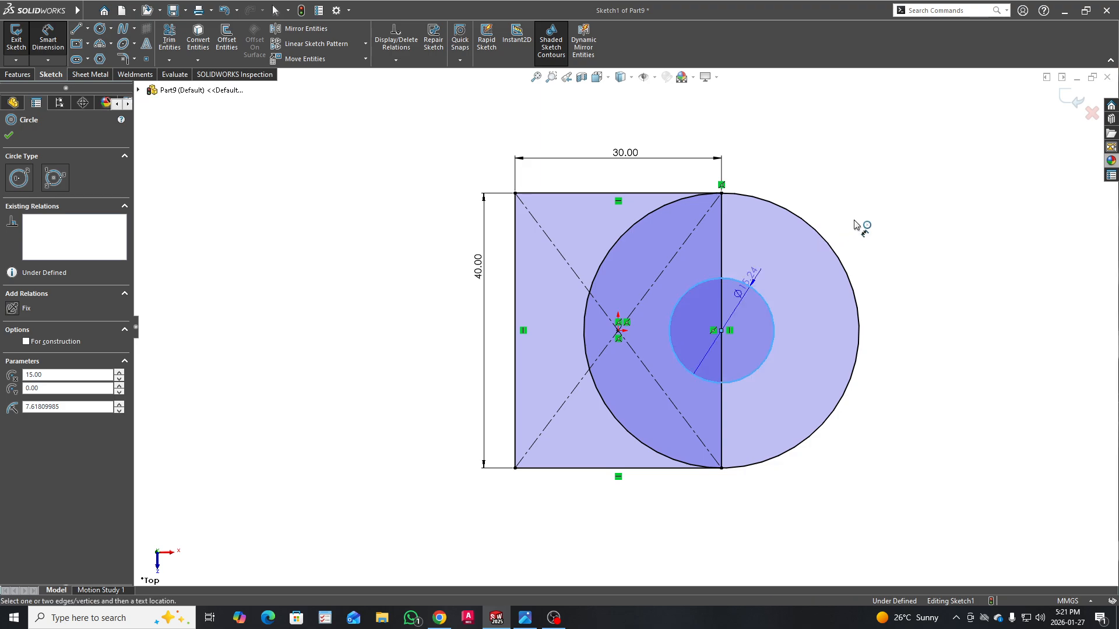
click(867, 216)
text(20)
key(Return)
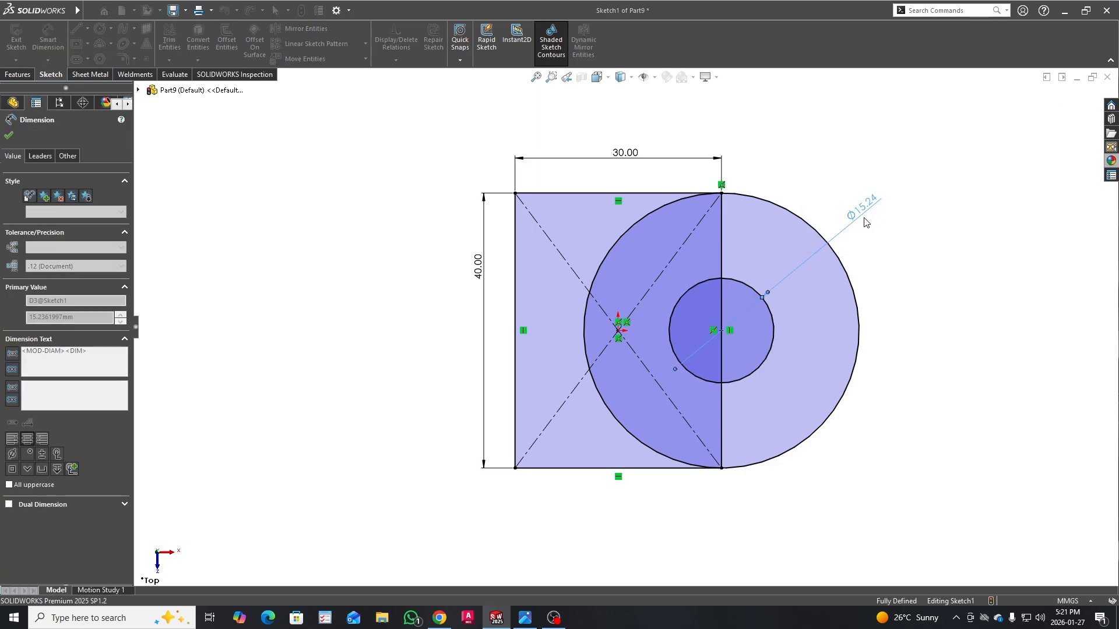
key(Escape)
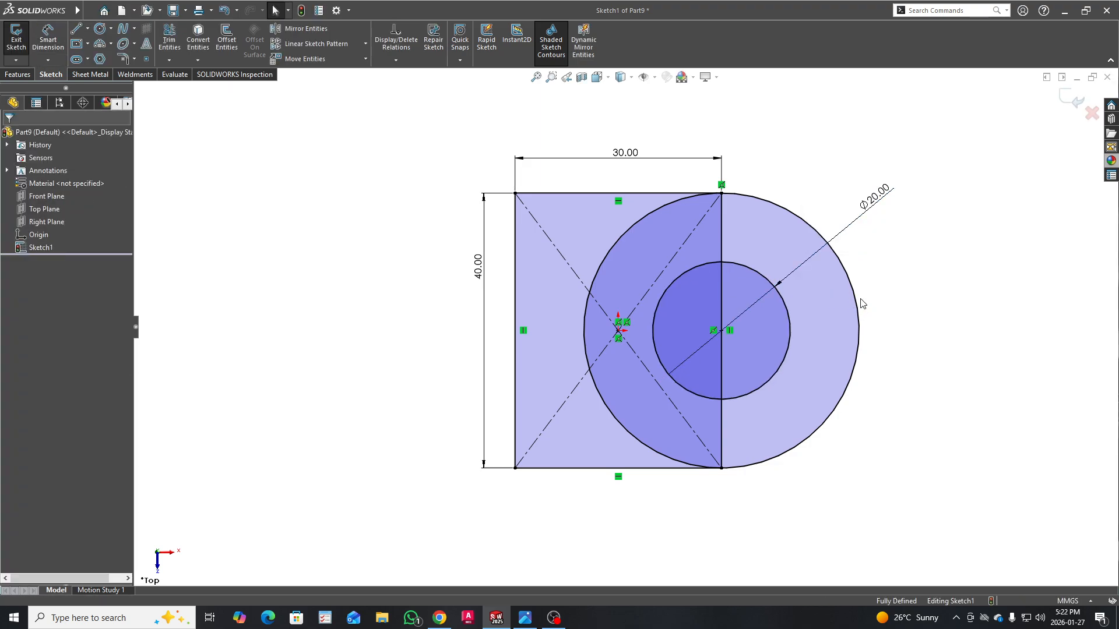
Step: Trim the large circle's arc inside the rectangle and convert the rectangle's right edge to construction geometry
click(169, 38)
drag(609, 240, 627, 268)
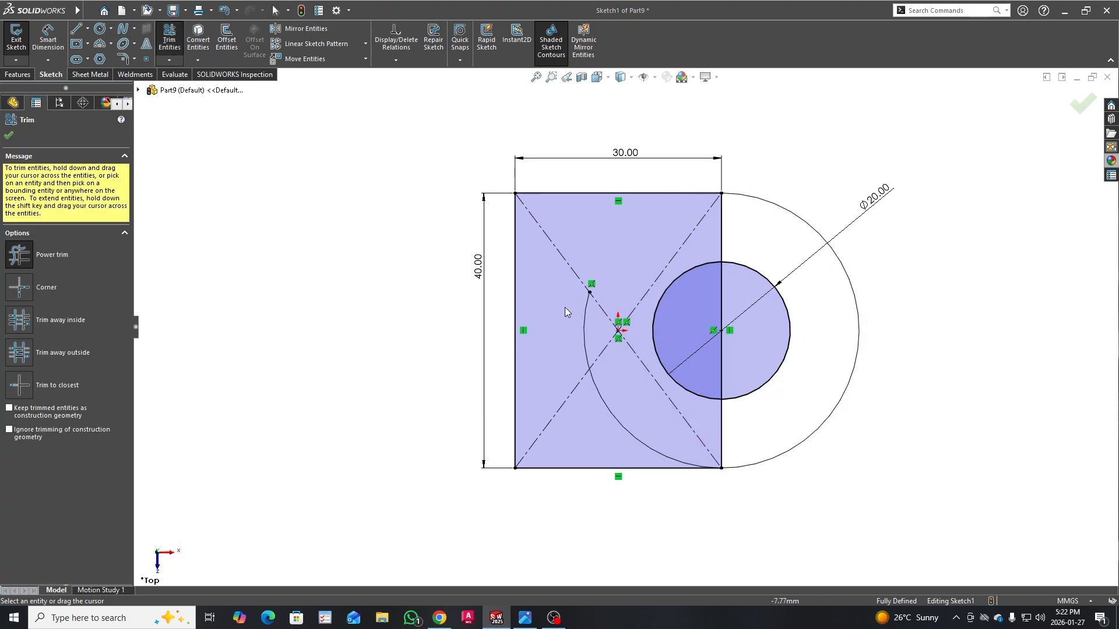
drag(565, 311, 593, 341)
drag(580, 406, 598, 392)
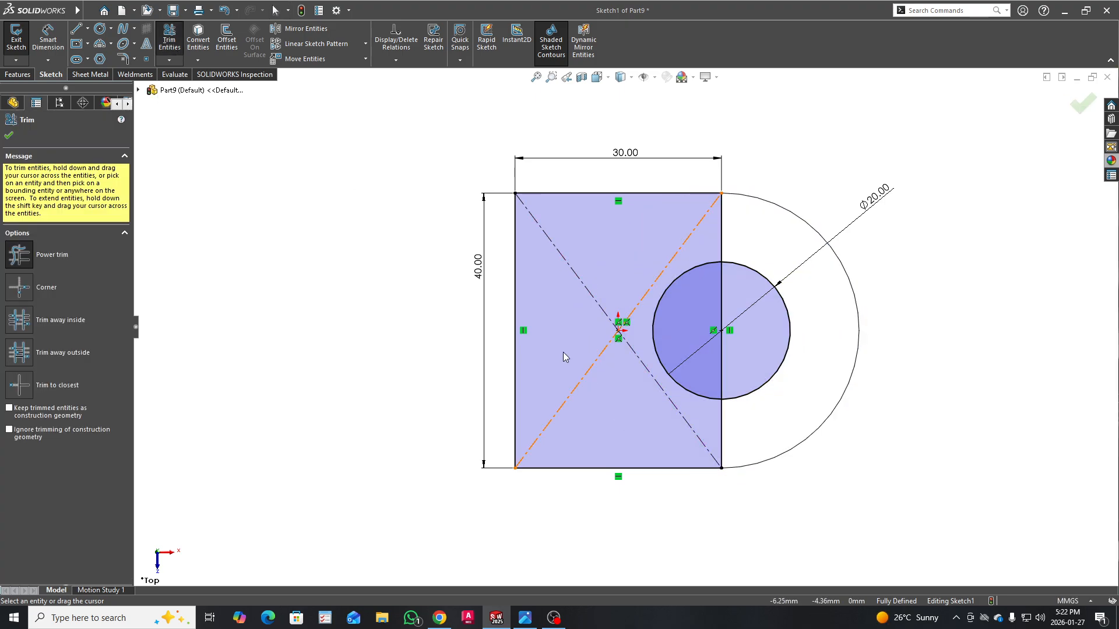
key(Escape)
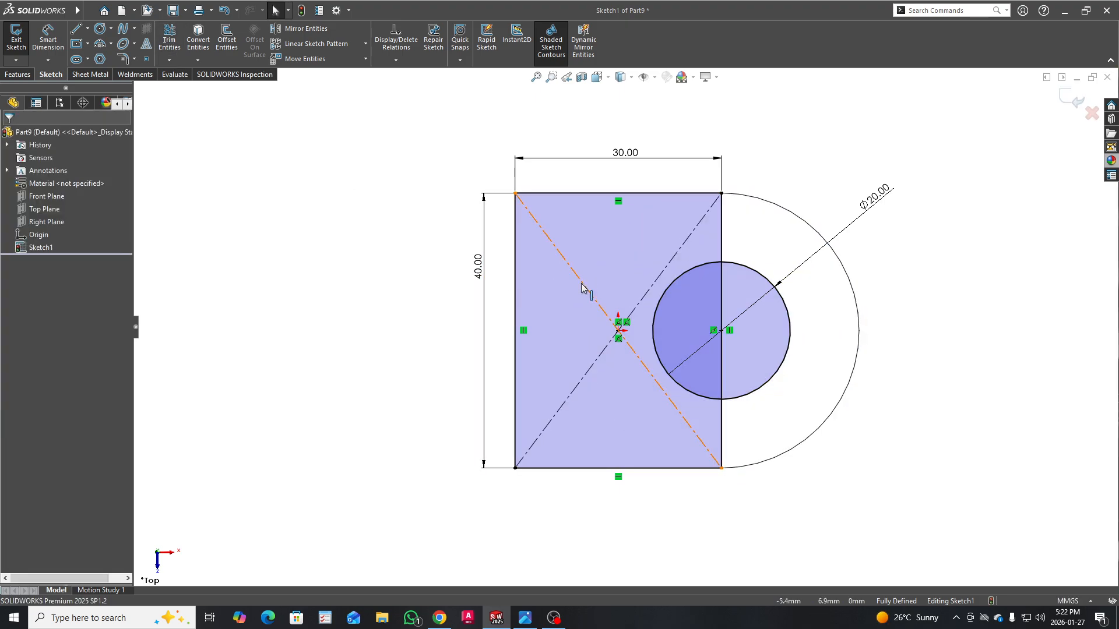
right_click(722, 226)
click(757, 208)
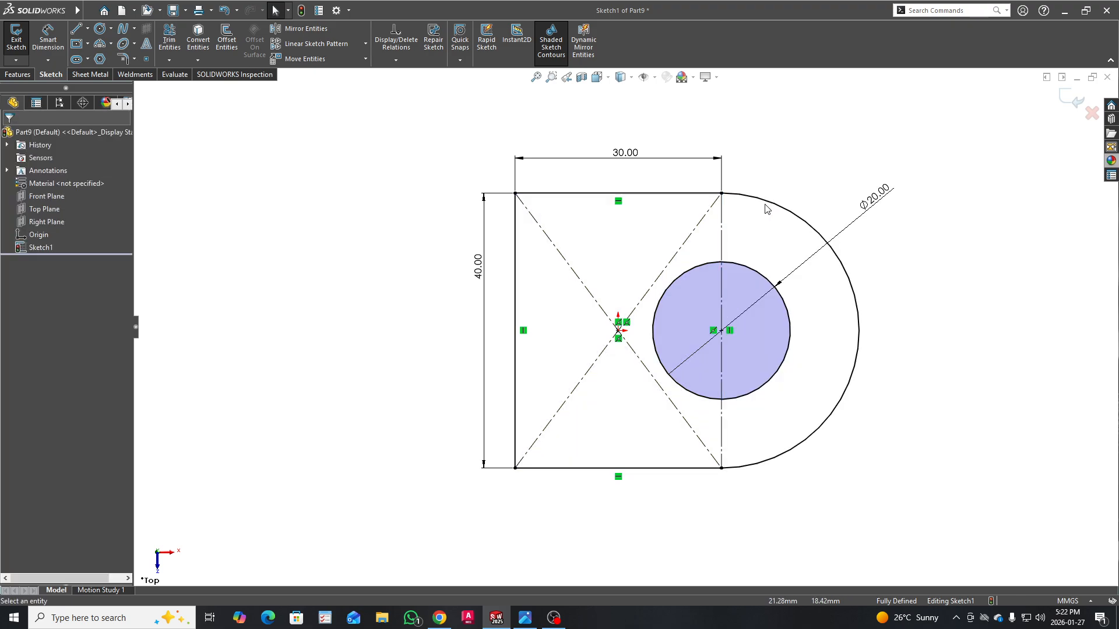
Step: Extrude the rounded profile with its hole as a blind boss 40 mm high
click(18, 75)
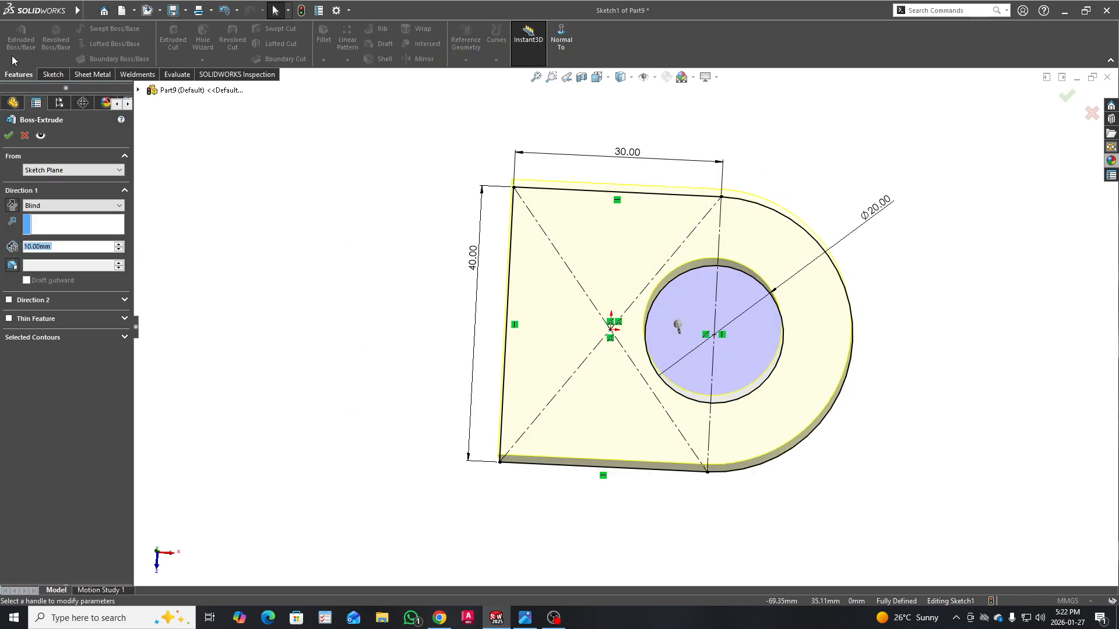
click(118, 244)
click(119, 243)
click(119, 243)
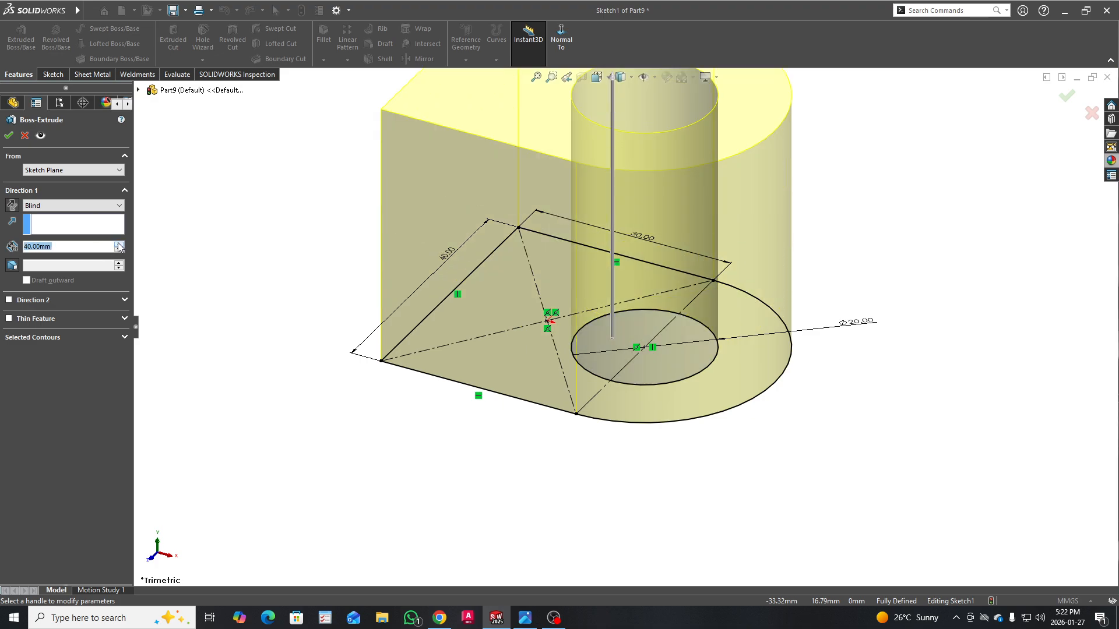
click(8, 137)
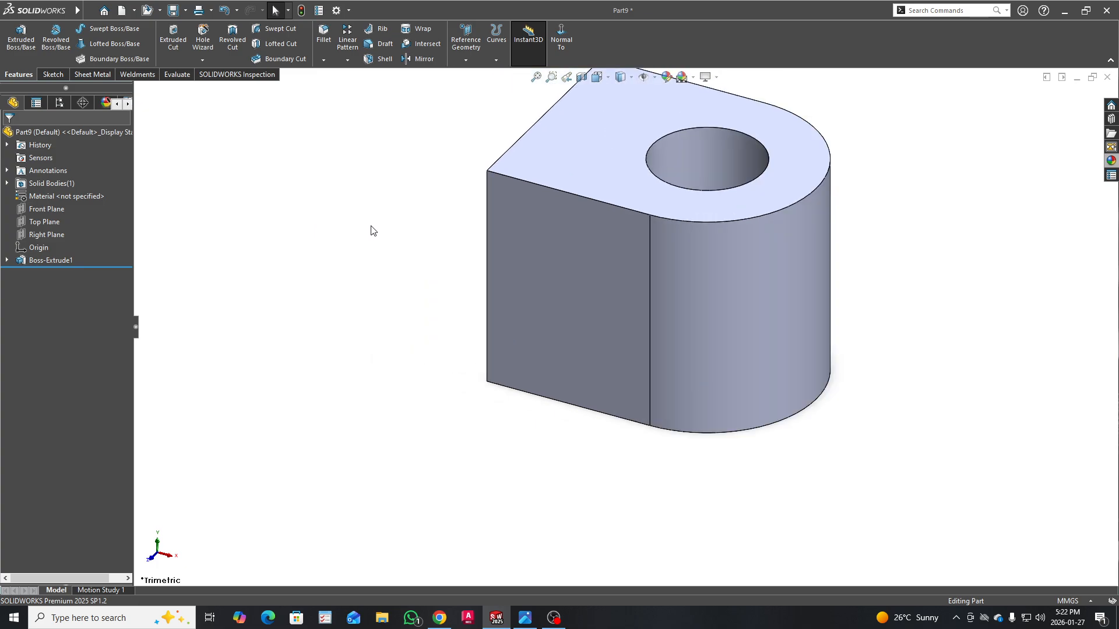
Step: Start a new sketch on the Front Plane
middle_drag(373, 231, 461, 222)
scroll(461, 222, up, 3)
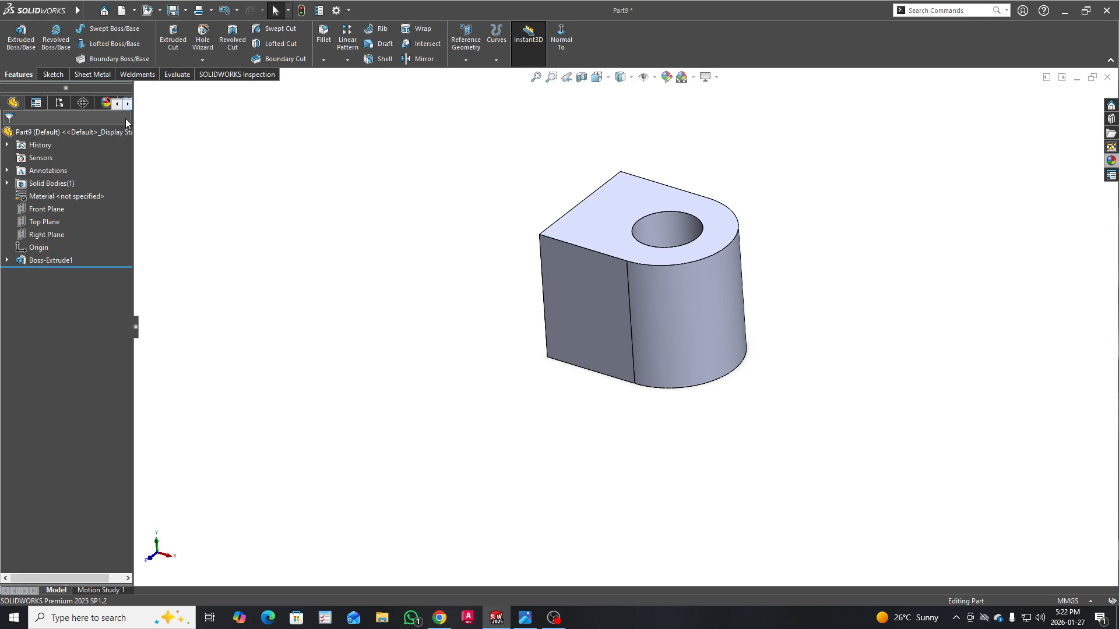
click(41, 212)
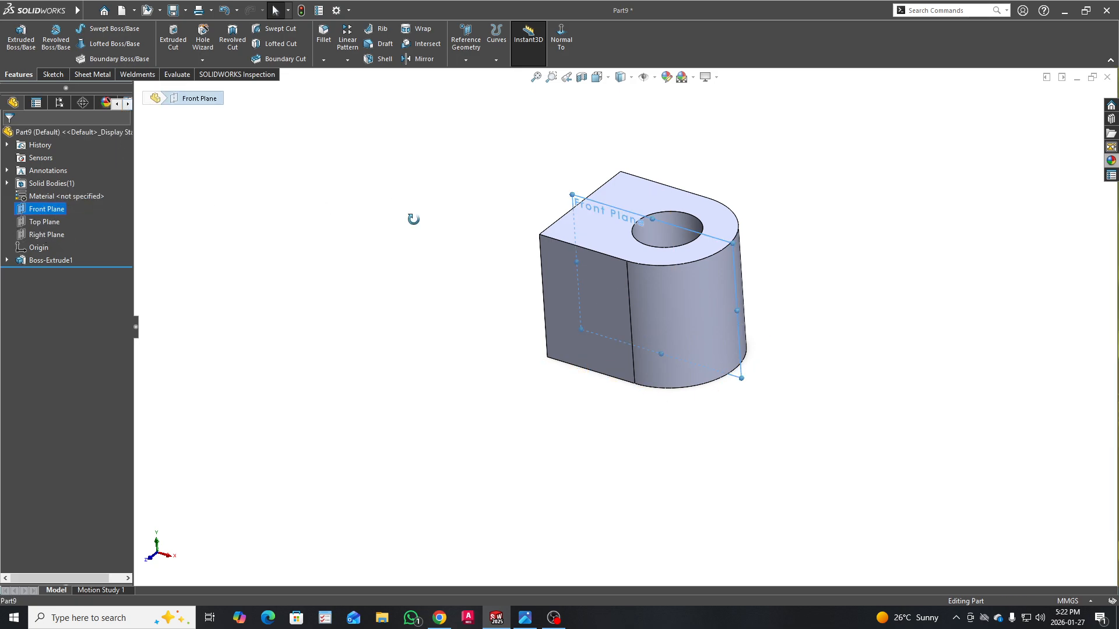
middle_drag(412, 217, 282, 254)
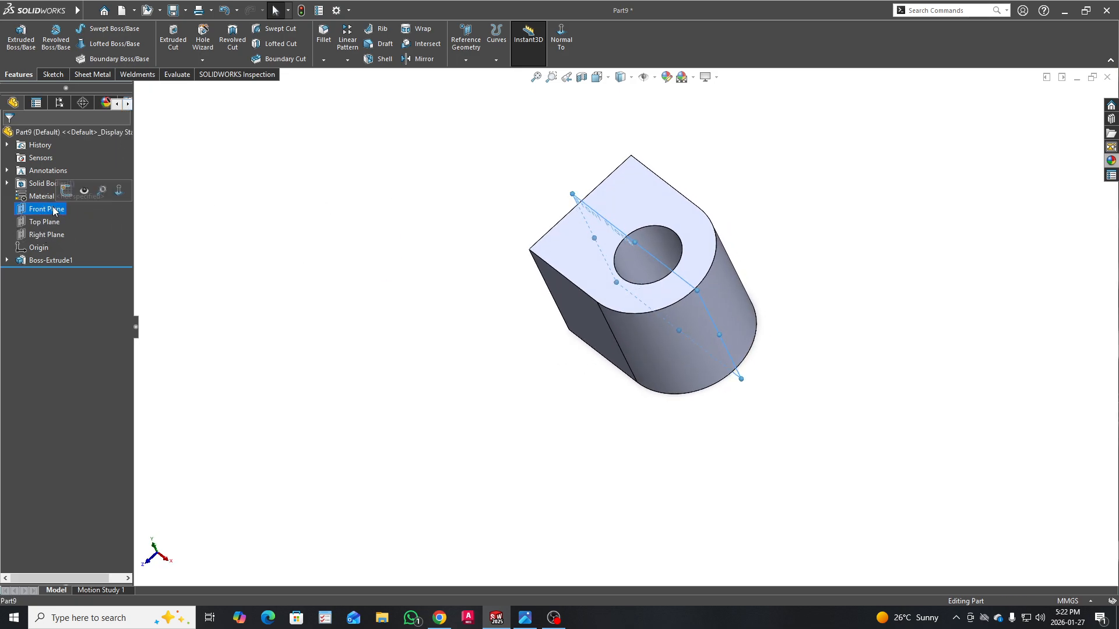
click(68, 197)
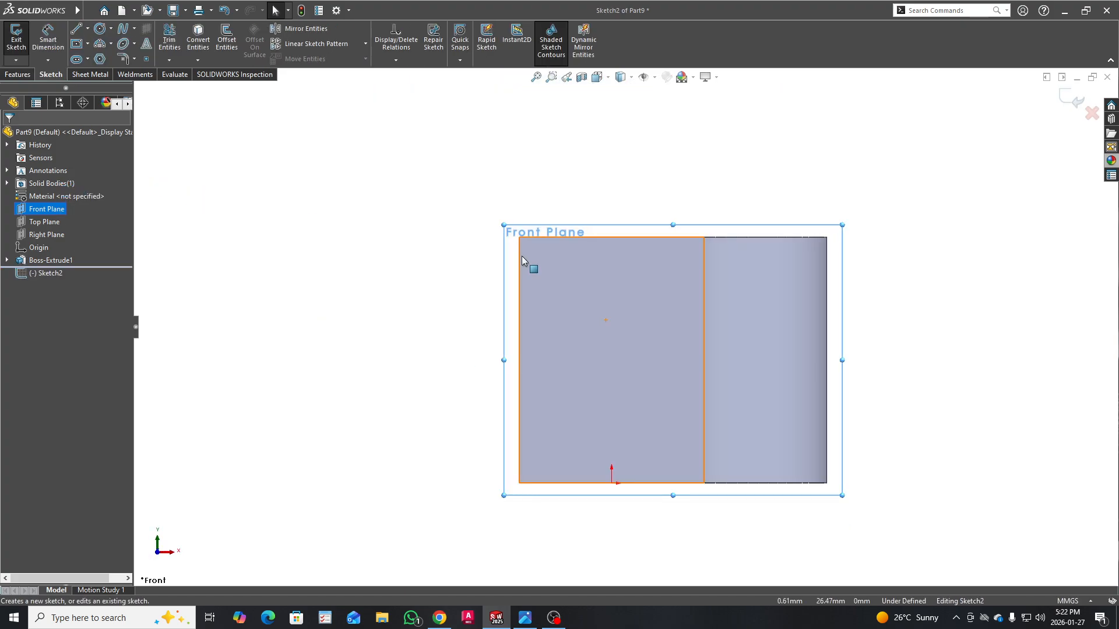
Step: Sketch a closed two-step line profile at the body's upper right corner, about 31 mm wide, with steps about 15.5 mm wide
click(75, 29)
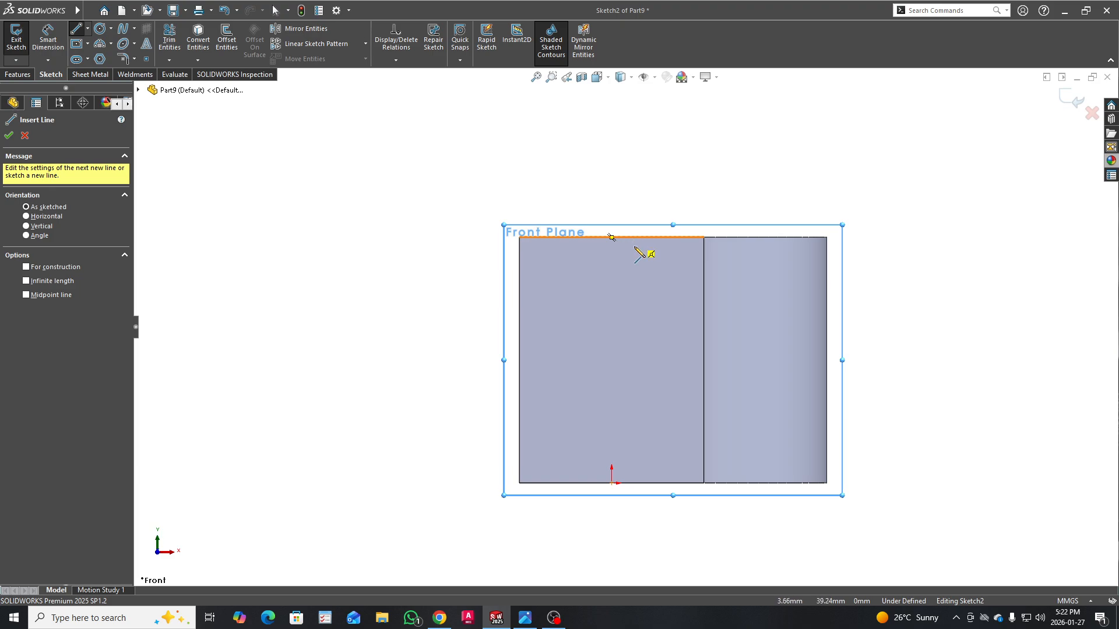
click(635, 237)
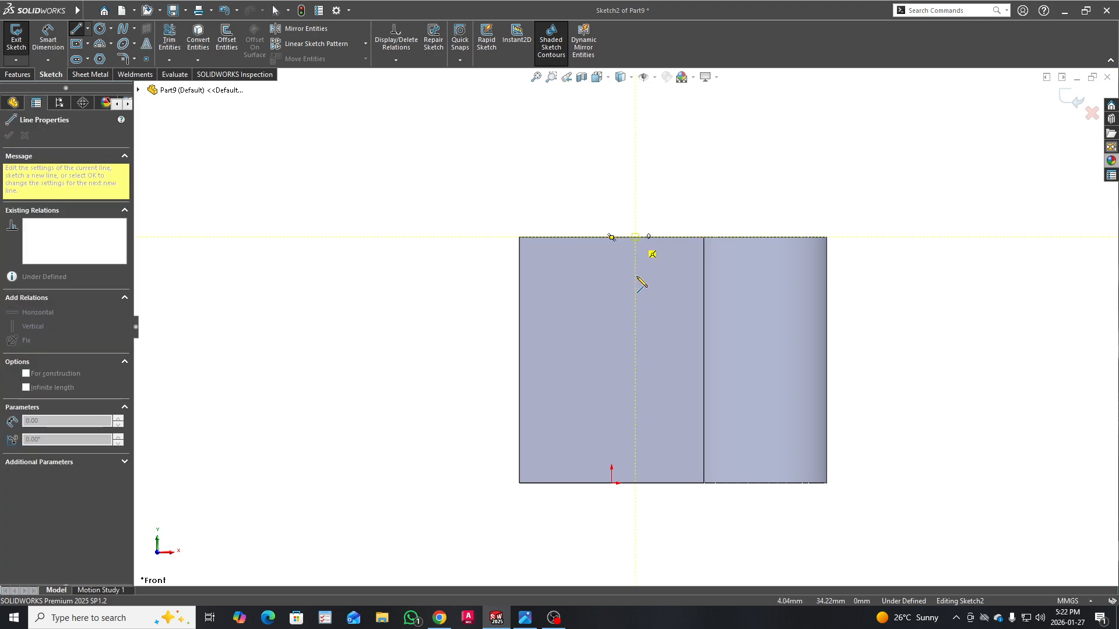
click(636, 280)
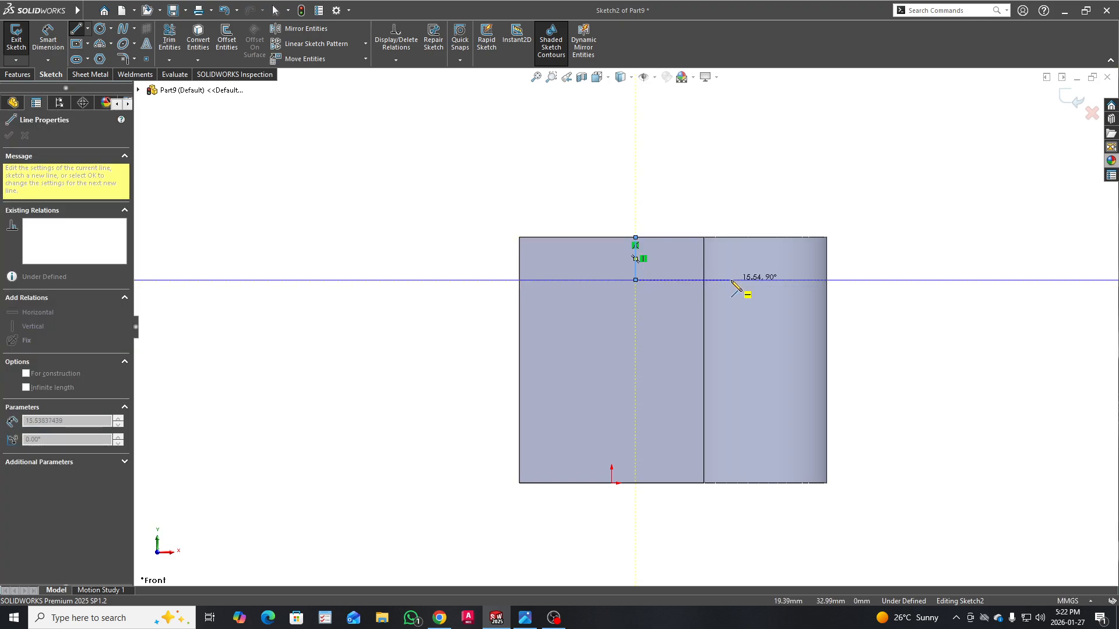
click(731, 280)
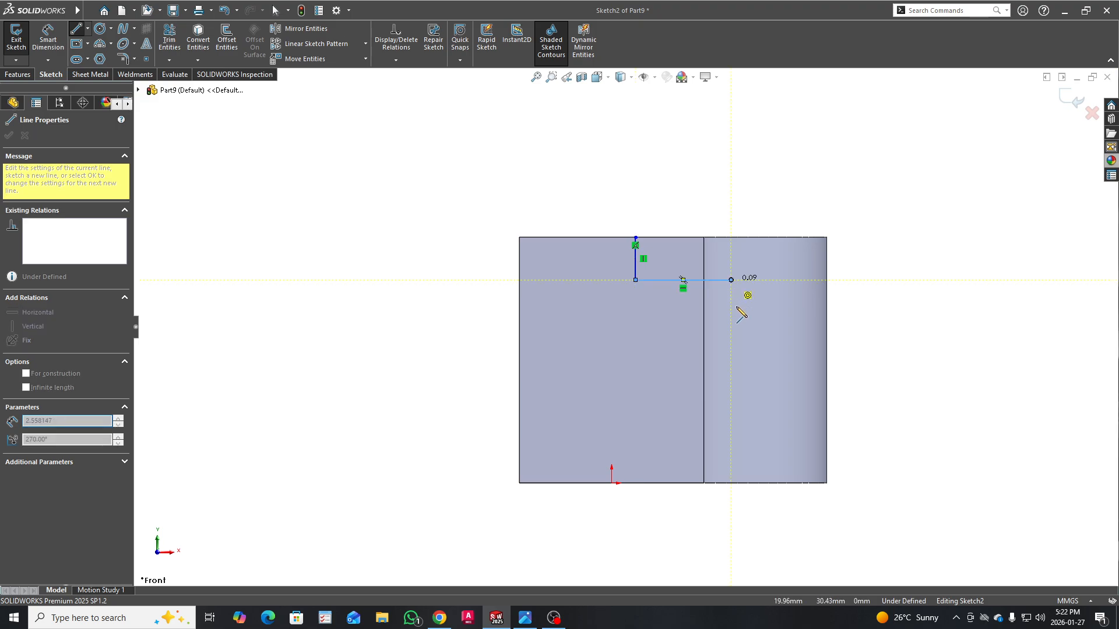
click(731, 409)
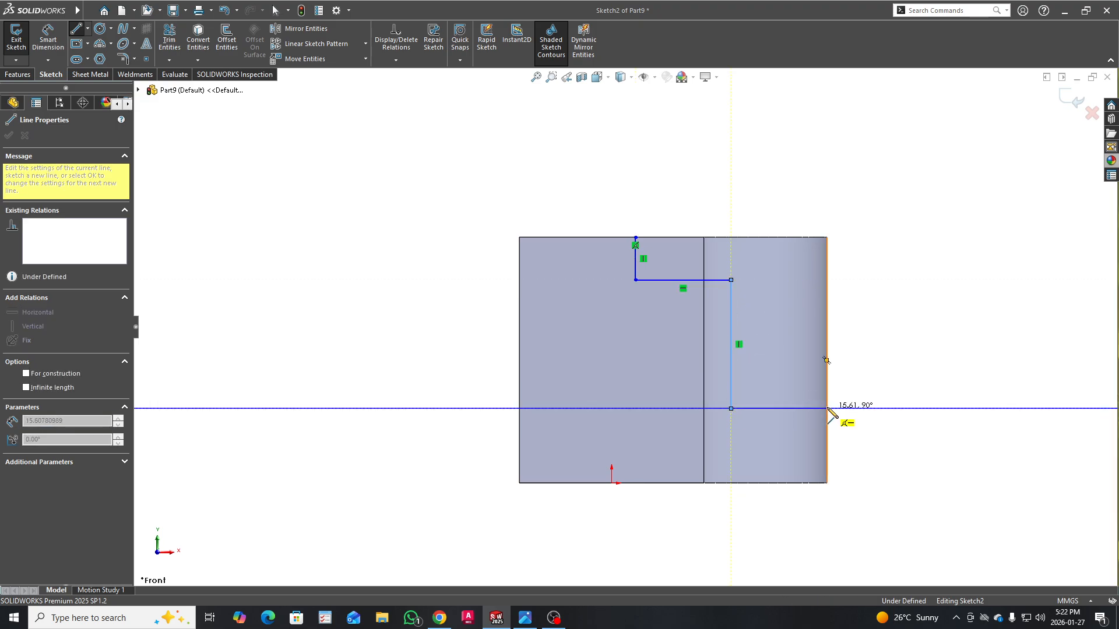
click(827, 409)
click(827, 238)
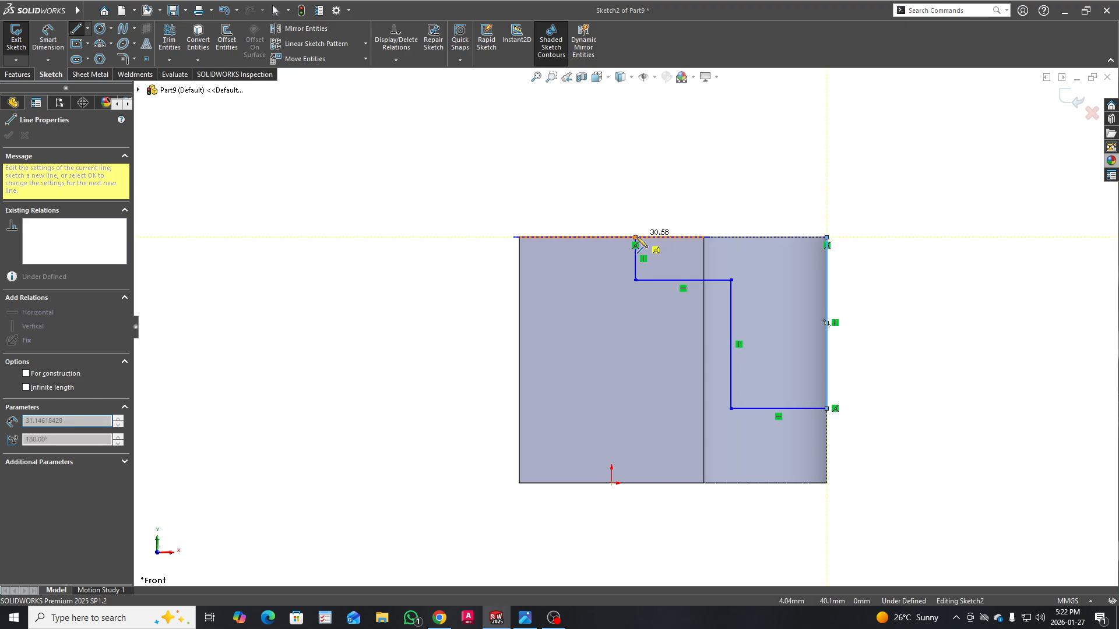
click(635, 238)
Step: Dimension the horizontal distance from the body's left edge to the profile's upper short vertical line as 20 mm
right_drag(622, 186, 606, 120)
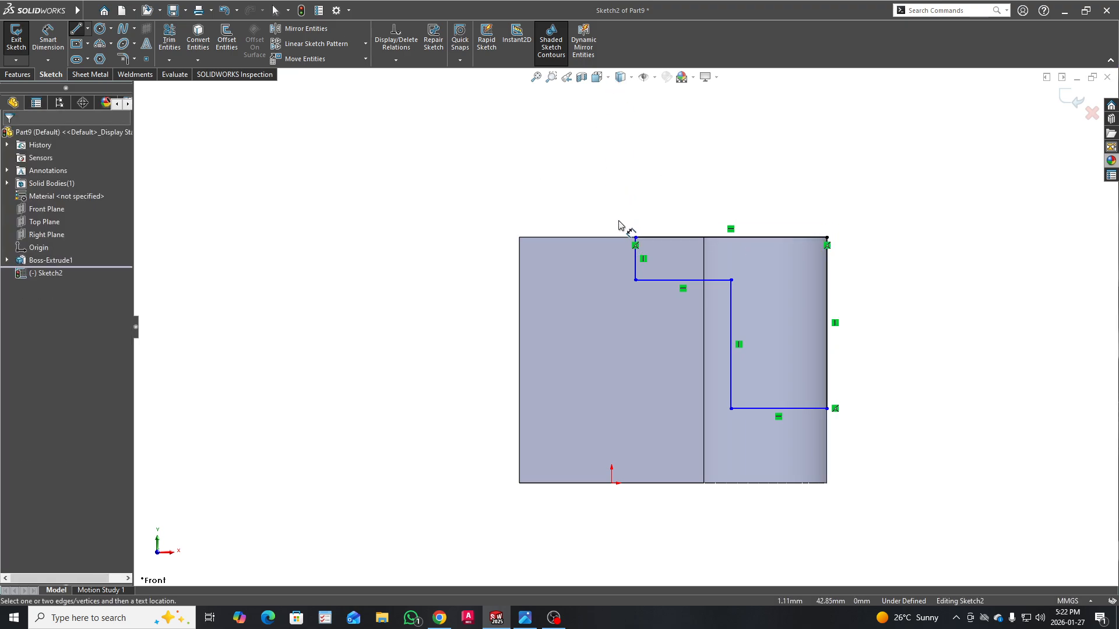
click(636, 272)
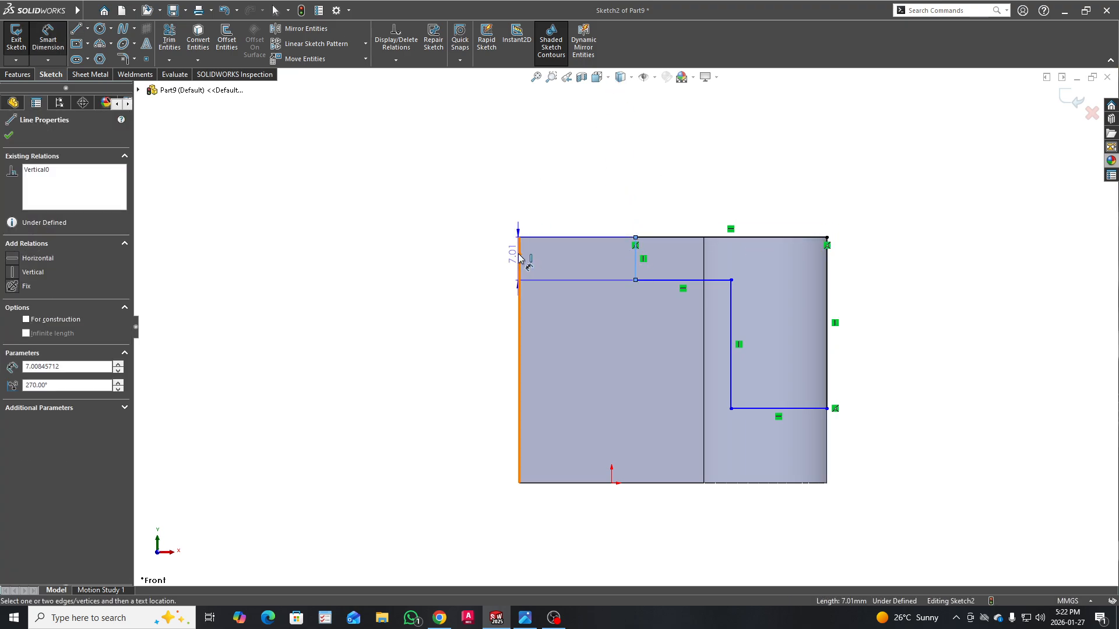
click(520, 250)
click(542, 203)
text(20)
key(Return)
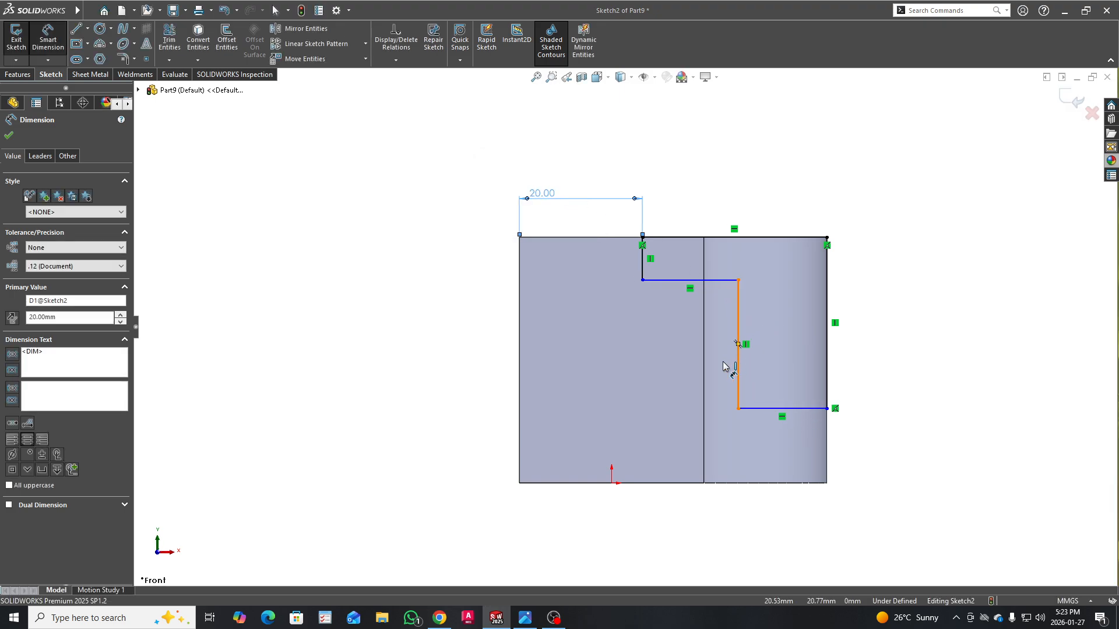
Step: Dimension the profile's longer inner vertical line between the two steps as 20 mm
click(739, 361)
click(693, 365)
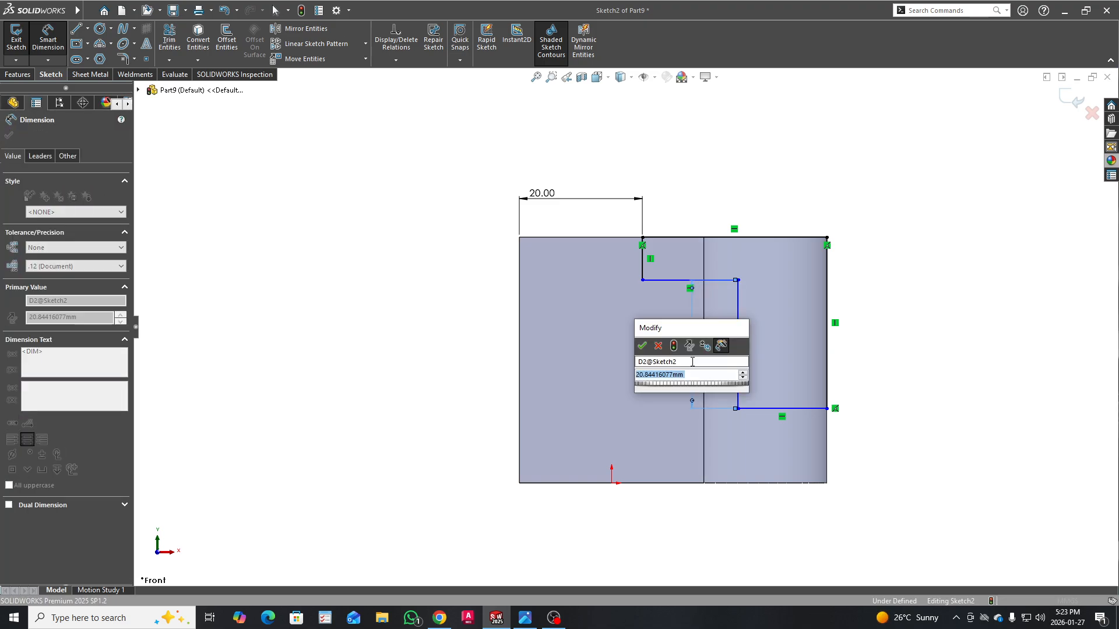
text(20)
key(Return)
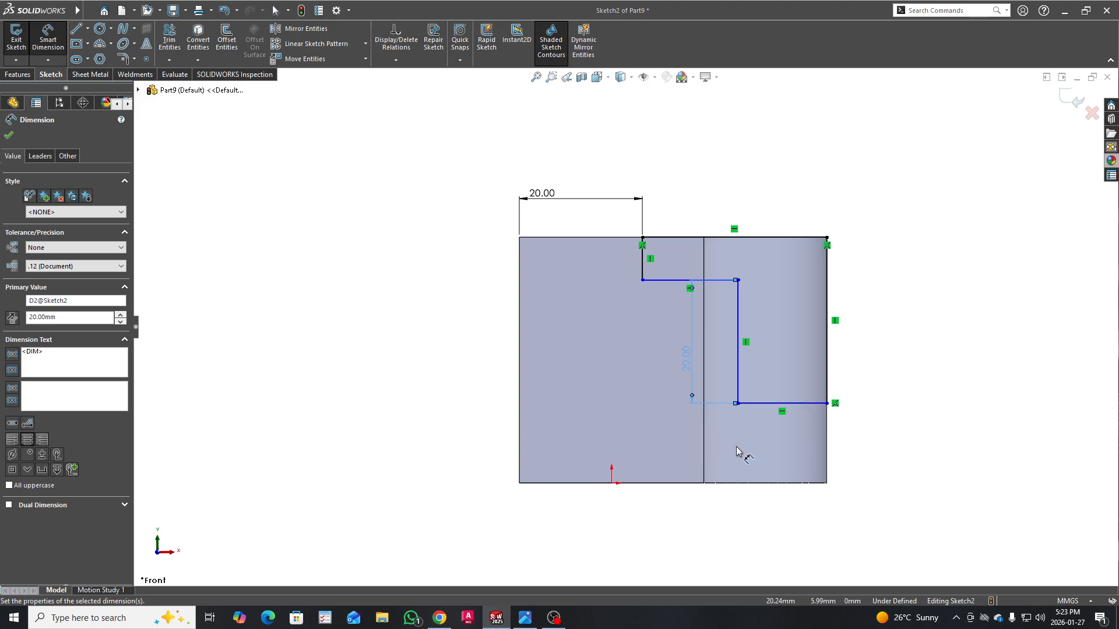
Step: Dimension the height of the upper step's horizontal line above the body's bottom edge as 30 mm
click(713, 281)
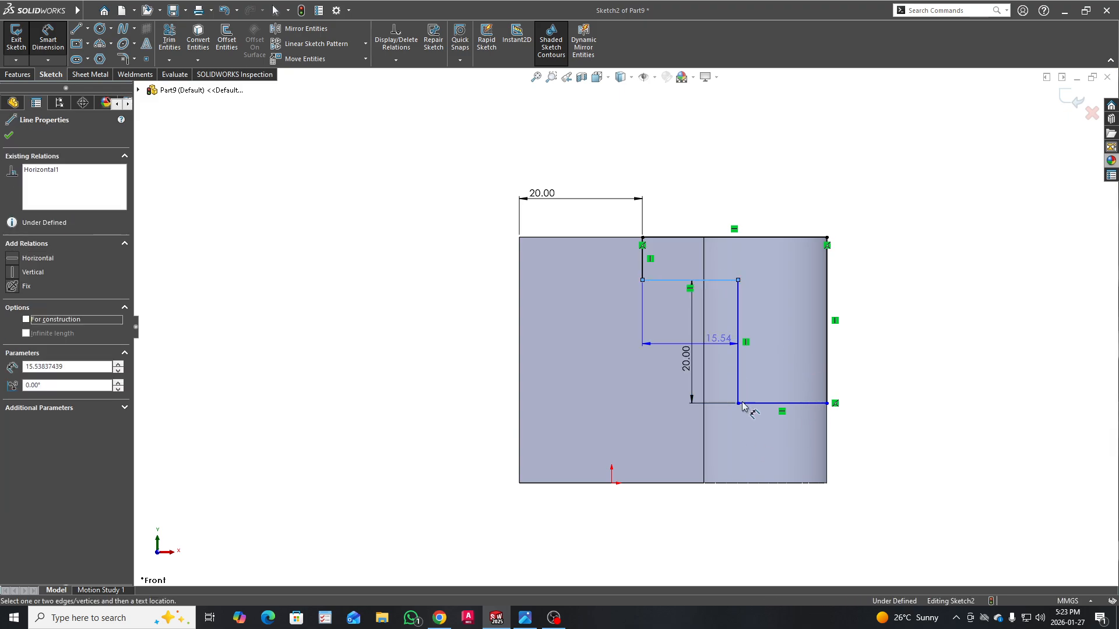
click(736, 483)
click(930, 409)
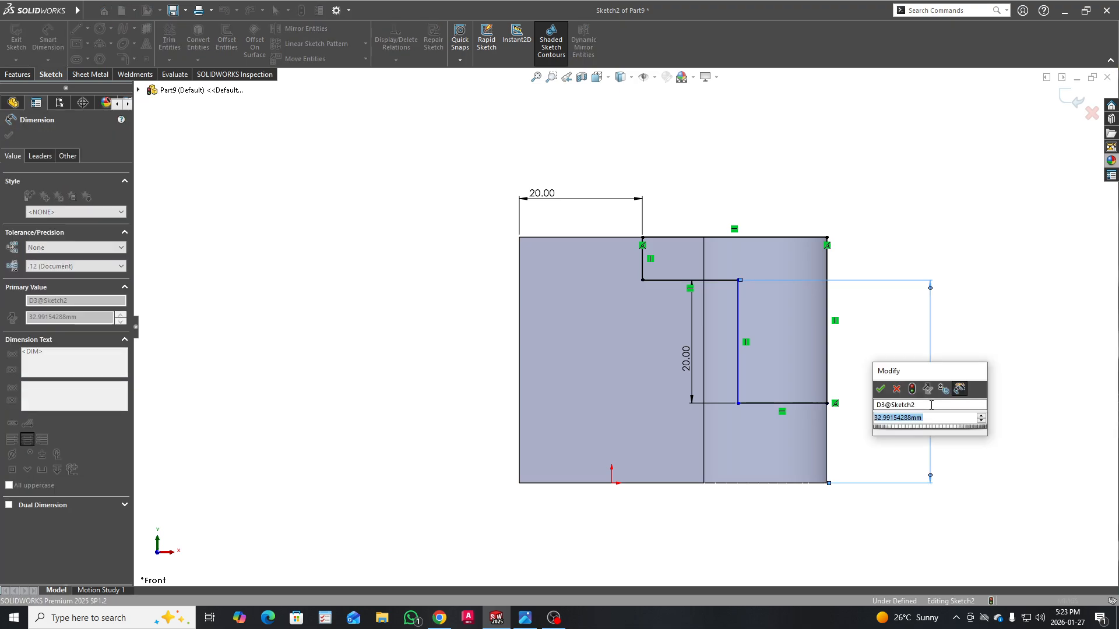
text(30)
key(Return)
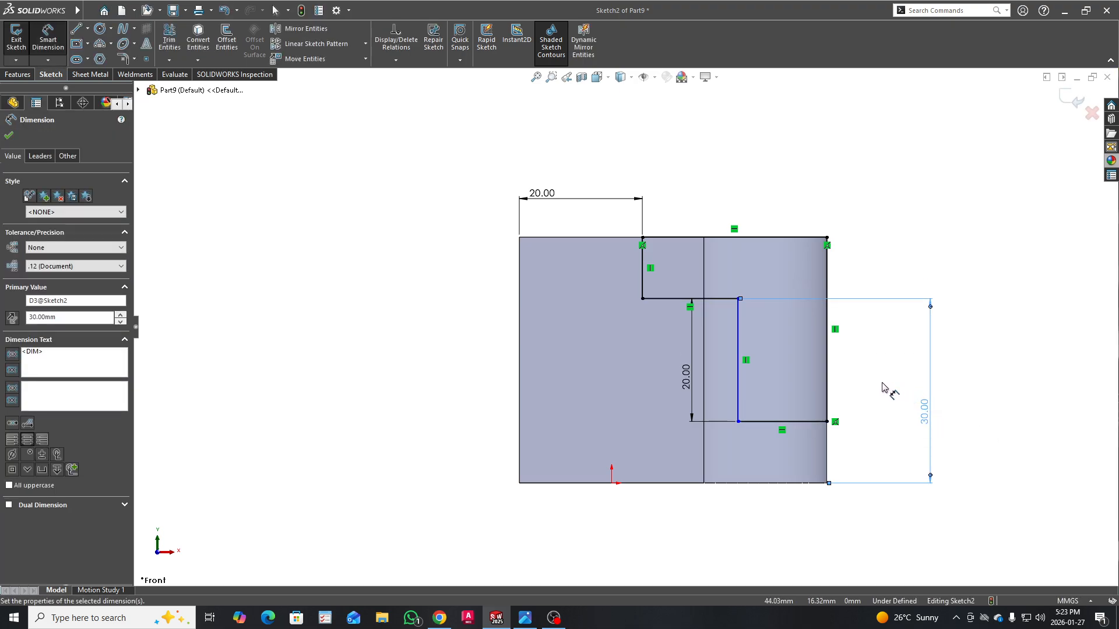
Step: Set the width of the upper step's horizontal line to 10 mm
click(712, 299)
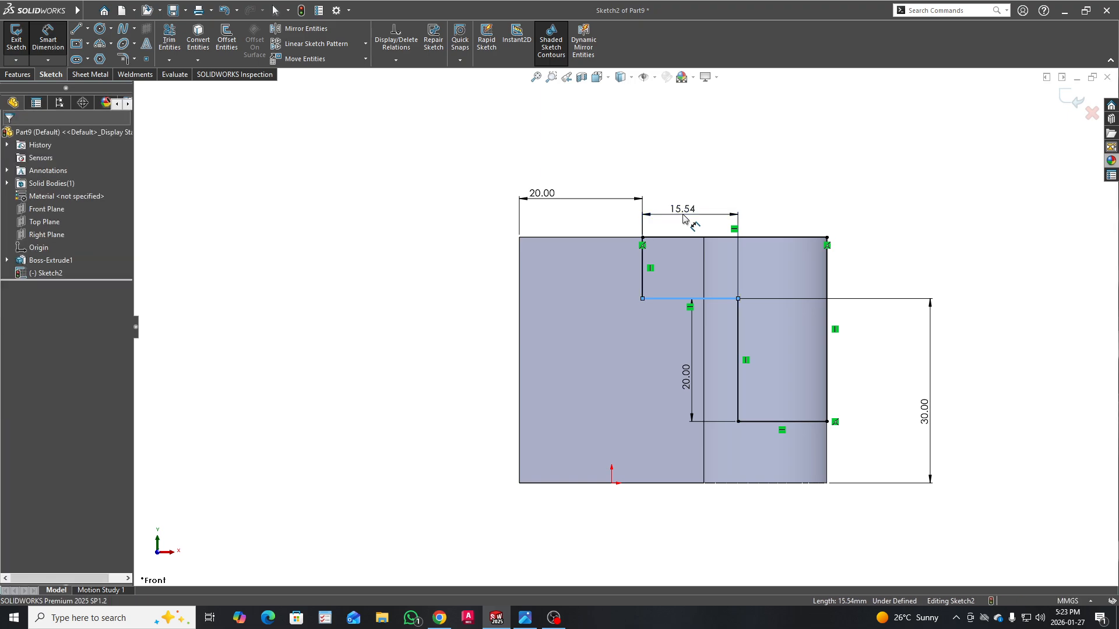
click(683, 219)
text(10)
key(Return)
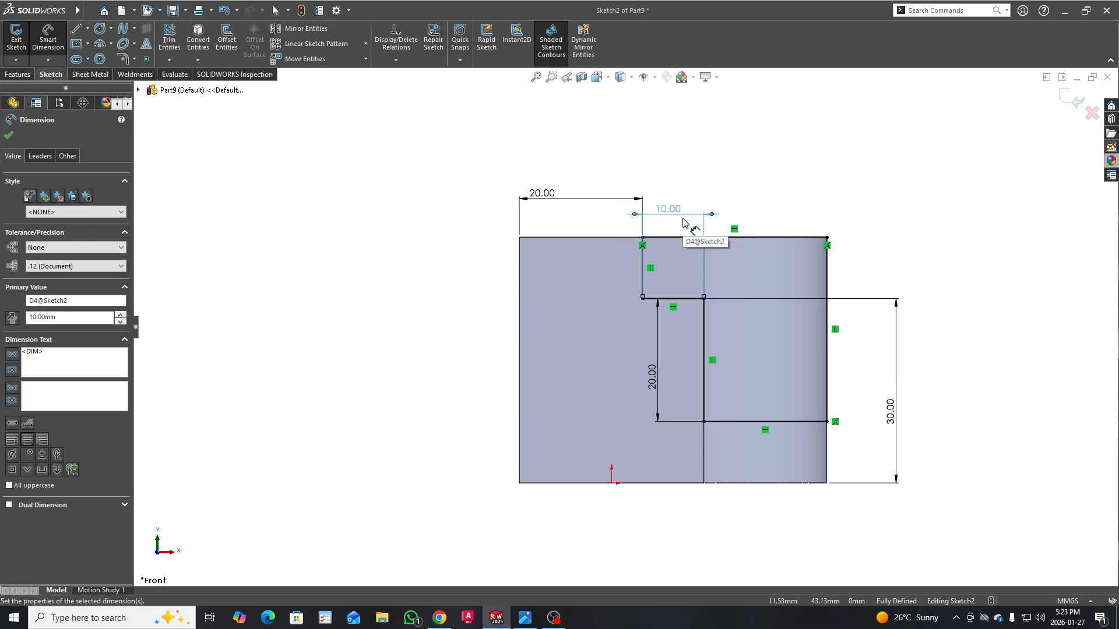
Step: Cut the stepped profile out of the body with an Extruded Cut using the Through All - Both end condition
click(19, 76)
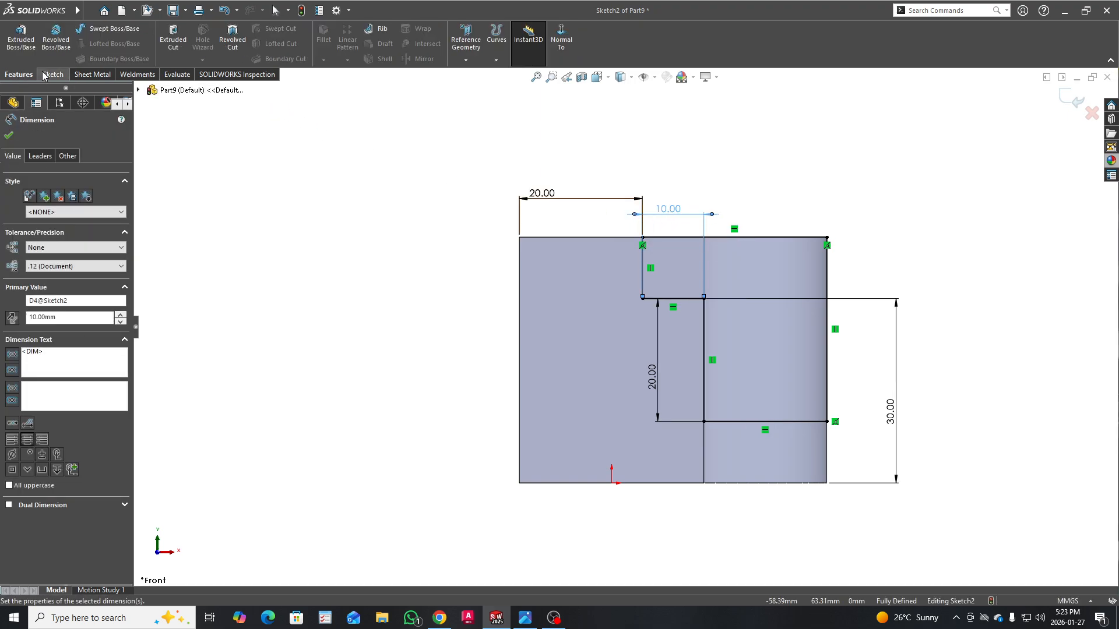
click(173, 38)
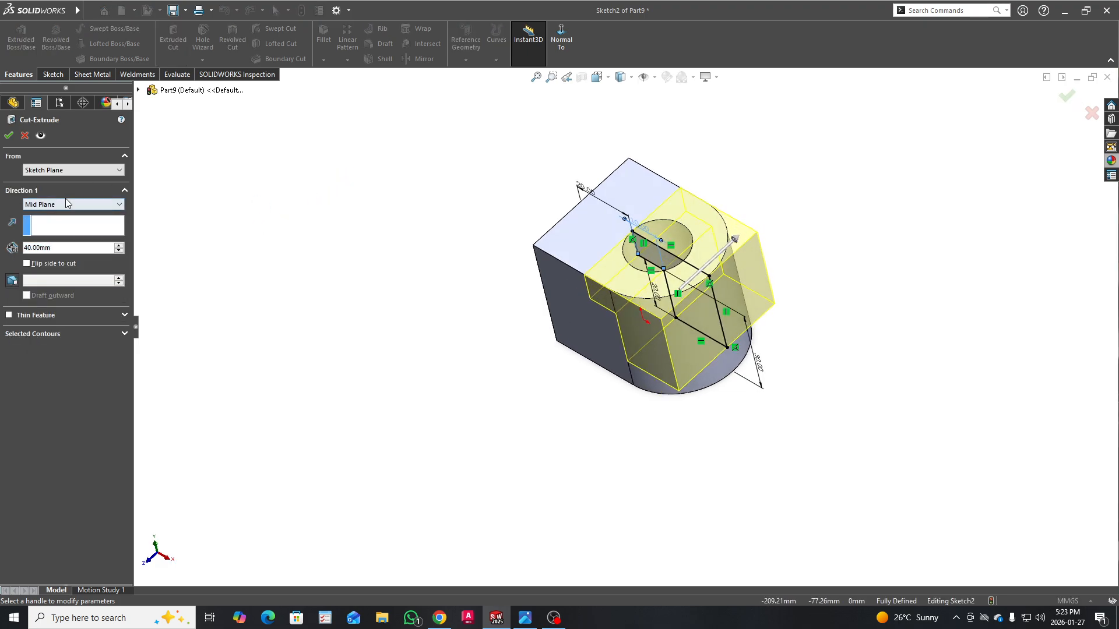
click(63, 204)
click(52, 231)
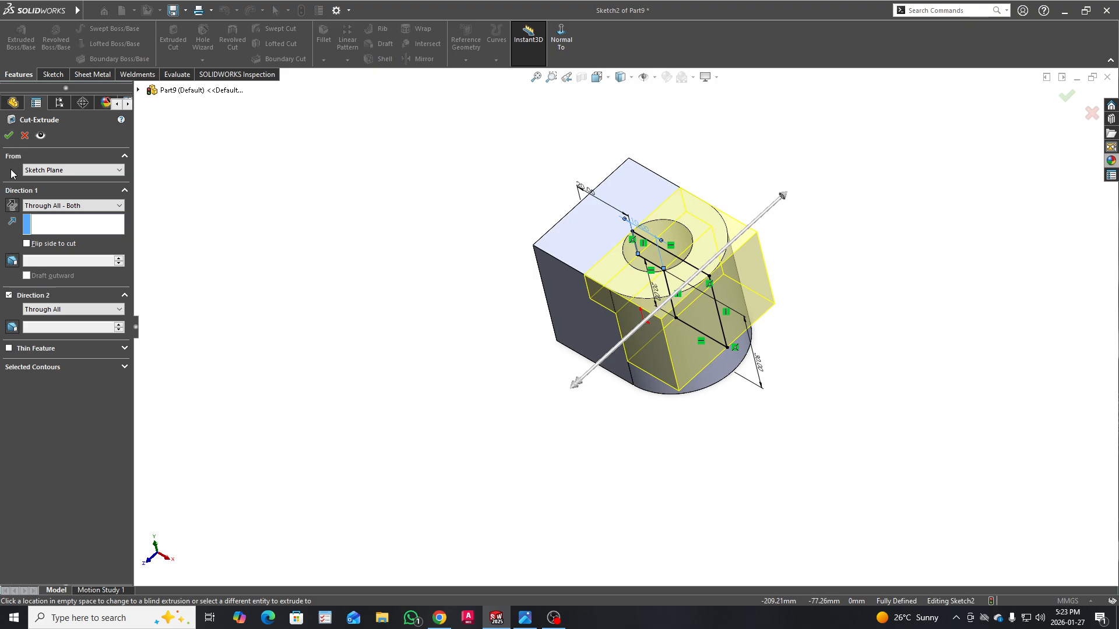
middle_drag(362, 298, 387, 248)
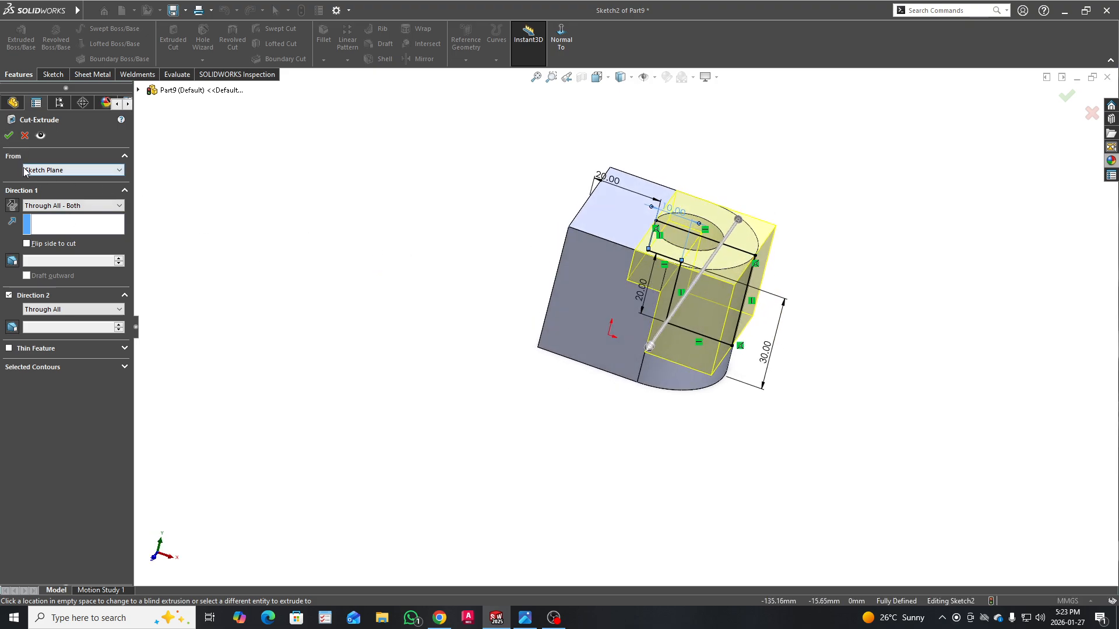
click(10, 136)
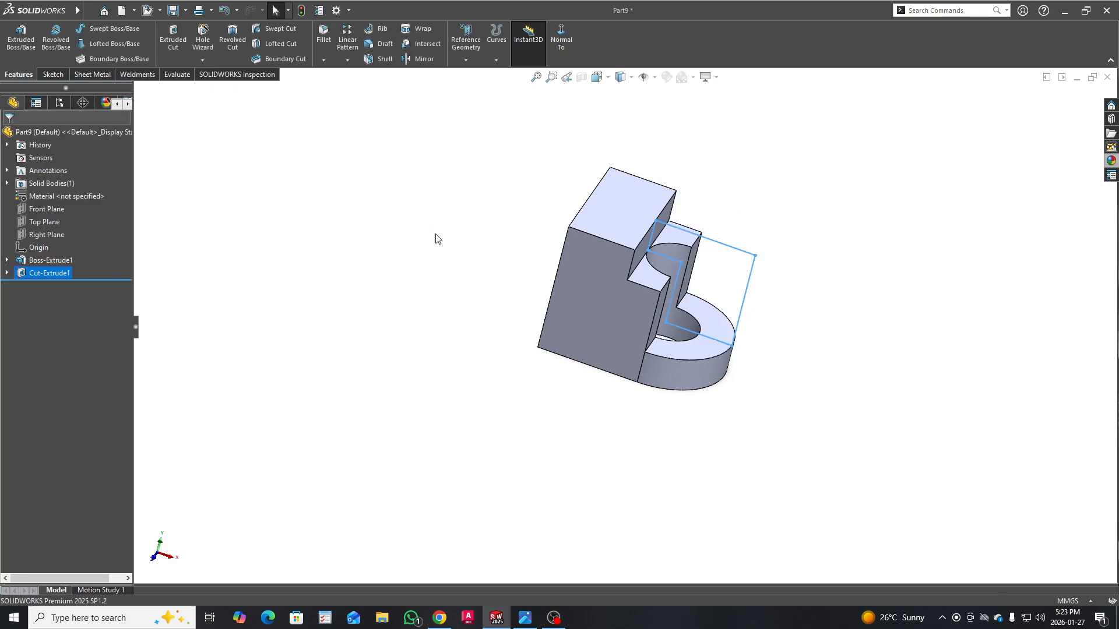